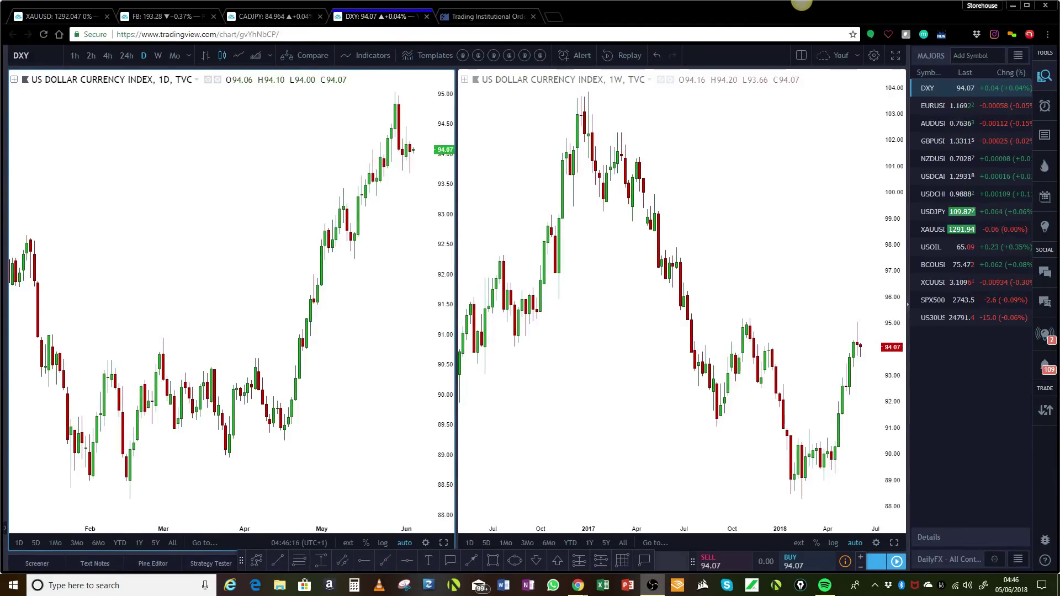
Maximize the daily DXY chart, then switch to the Forex Factory 'Trading Institutional Order Flow' thread
{"action": "left_click", "coordinate": [443, 543]}
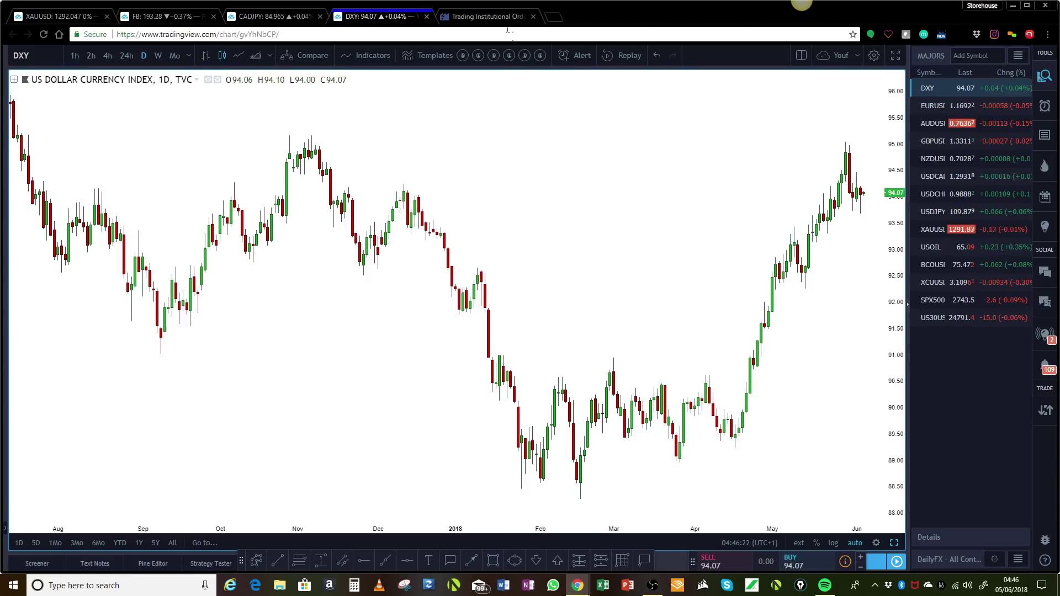
{"action": "left_click", "coordinate": [486, 17]}
{"action": "scroll", "coordinate": [601, 297], "scroll_direction": "up", "scroll_amount": 7}
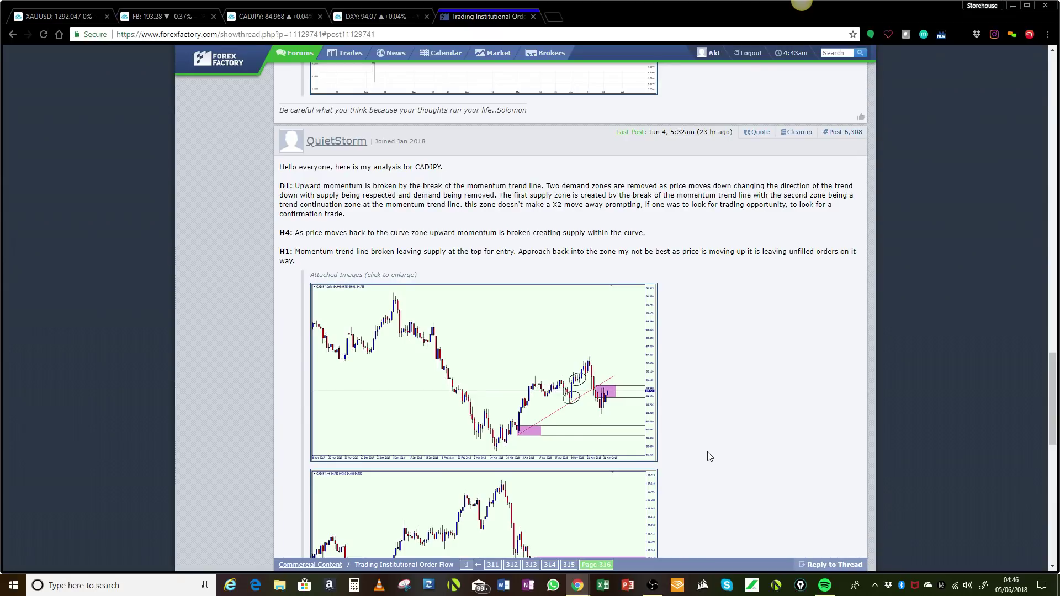
Open the post's CADJPY D1 chart image full-size, then return to the DXY chart
{"action": "scroll", "coordinate": [709, 457], "scroll_direction": "down", "scroll_amount": 3}
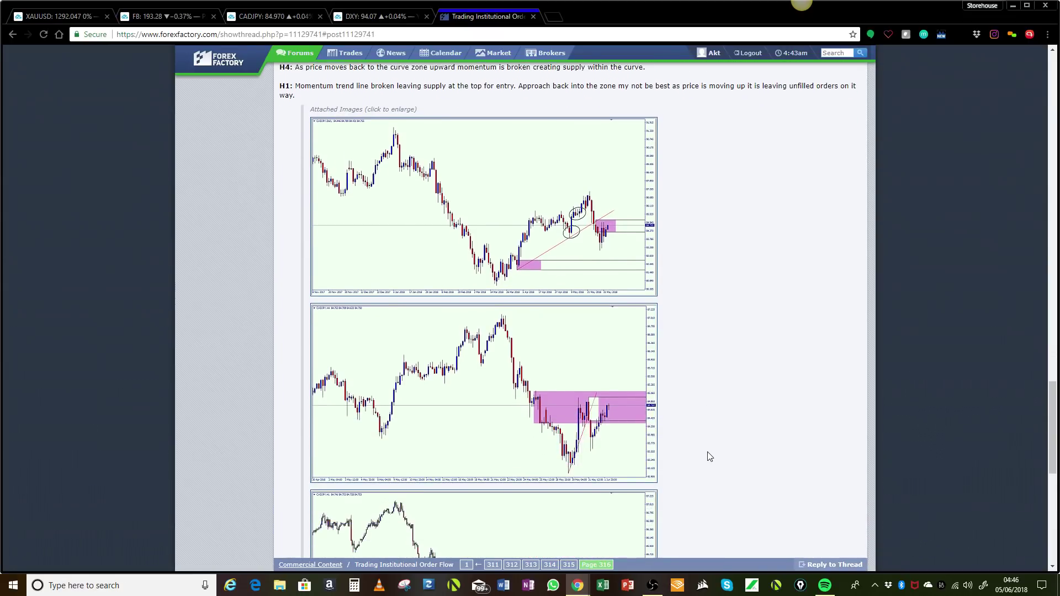
{"action": "left_click", "coordinate": [409, 253]}
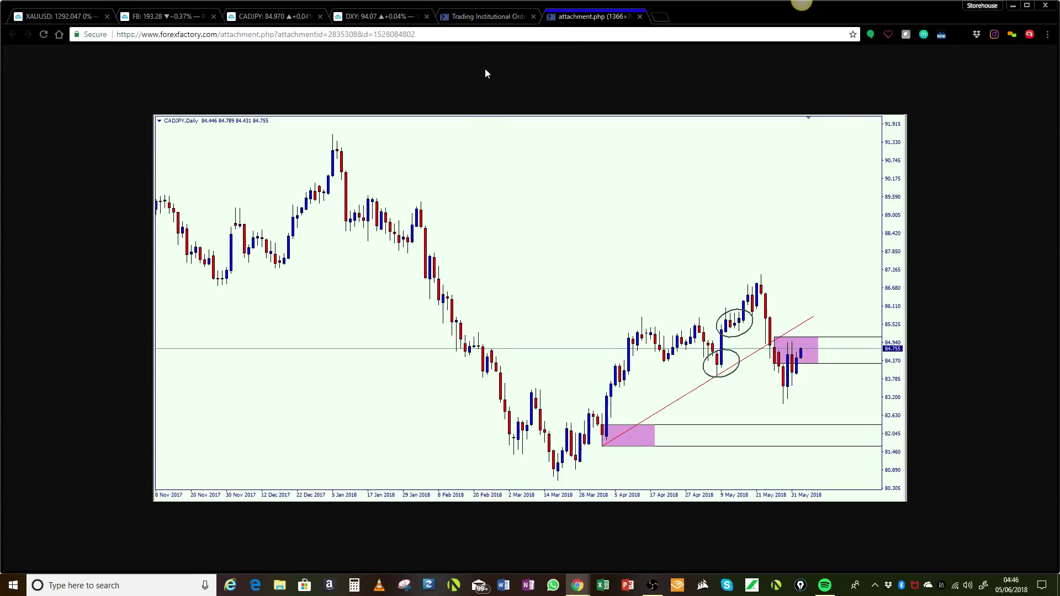
{"action": "left_click", "coordinate": [393, 20]}
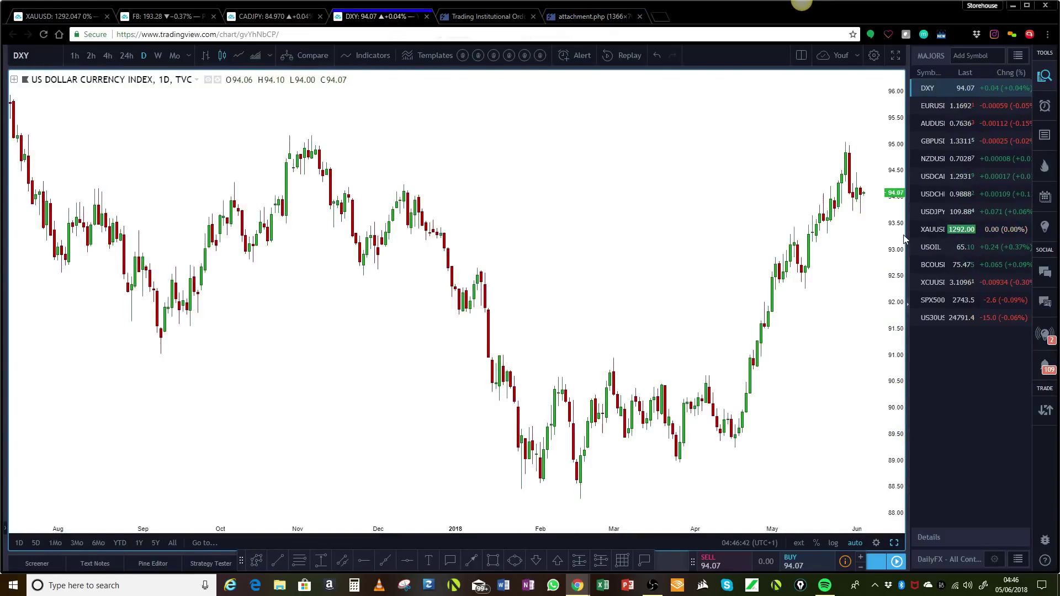
Draw DXY horizontal zone lines at 95.17, 94.73 and 93.56
{"action": "left_click_drag", "start_coordinate": [772, 259], "coordinate": [663, 299]}
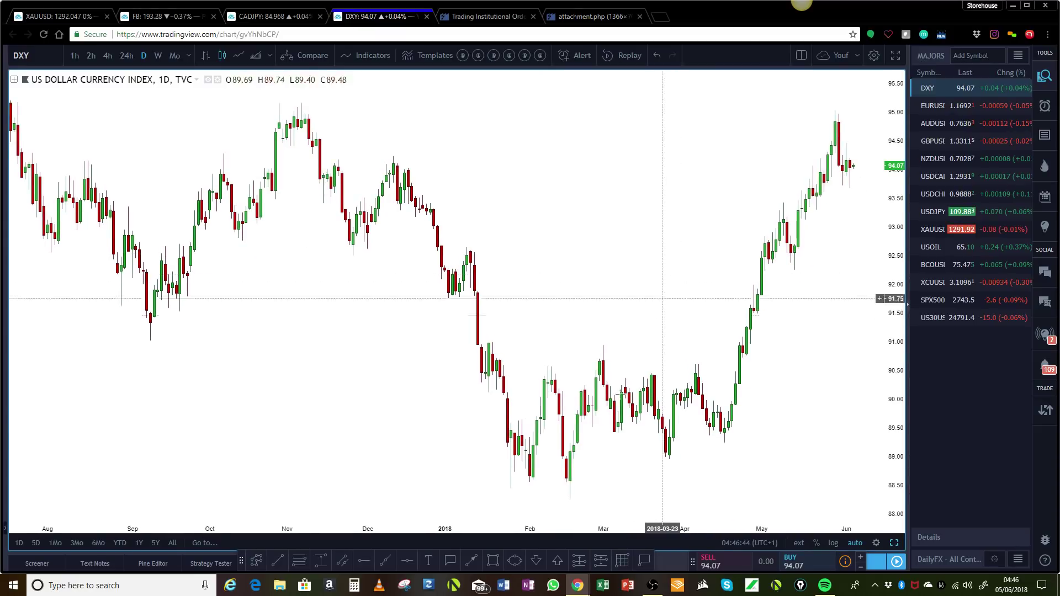
{"action": "left_click", "coordinate": [303, 560]}
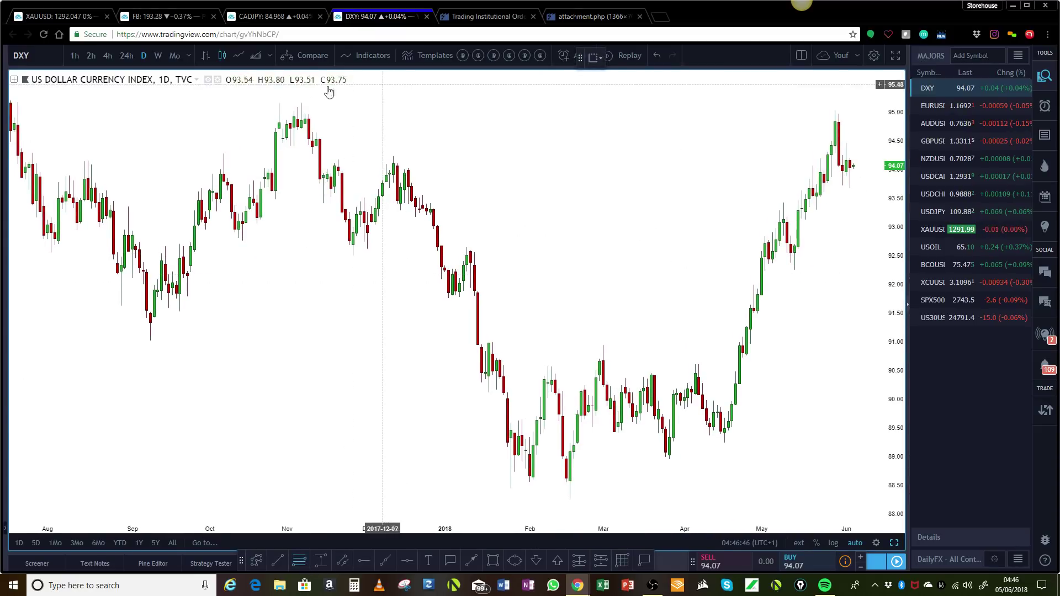
{"action": "left_click", "coordinate": [298, 102]}
{"action": "left_click", "coordinate": [294, 128]}
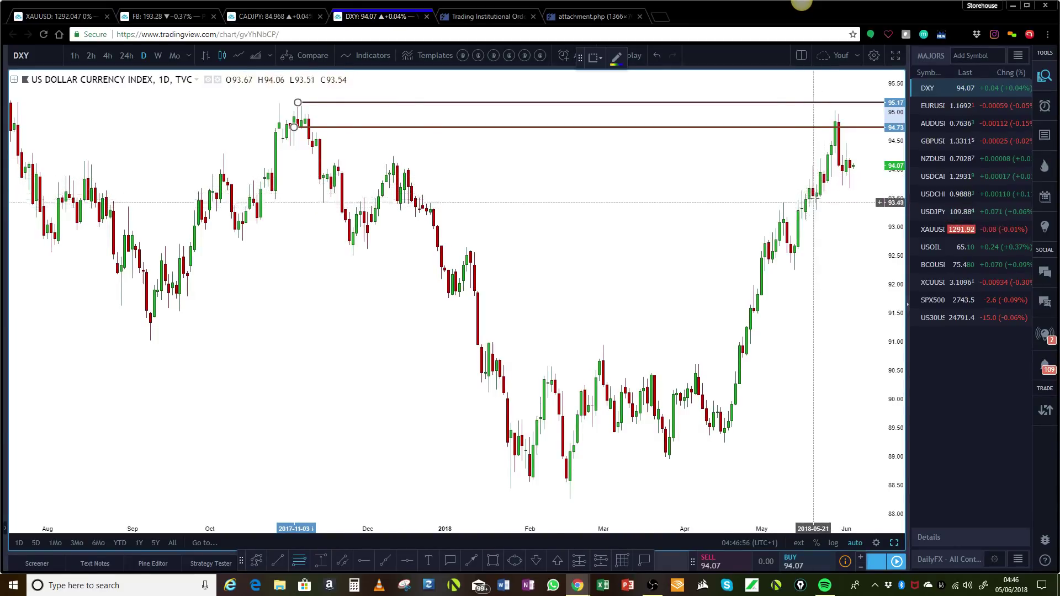
{"action": "left_click", "coordinate": [820, 194]}
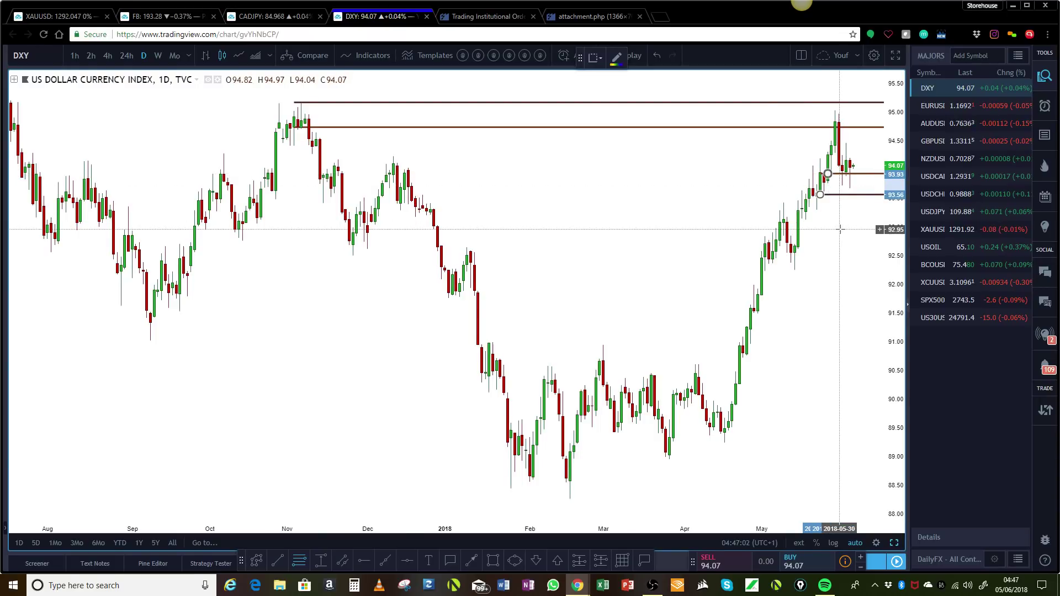
Add a demand pair at 92.25 and 92.66, then switch the chart to EURUSD
{"action": "left_click_drag", "start_coordinate": [839, 229], "coordinate": [802, 175]}
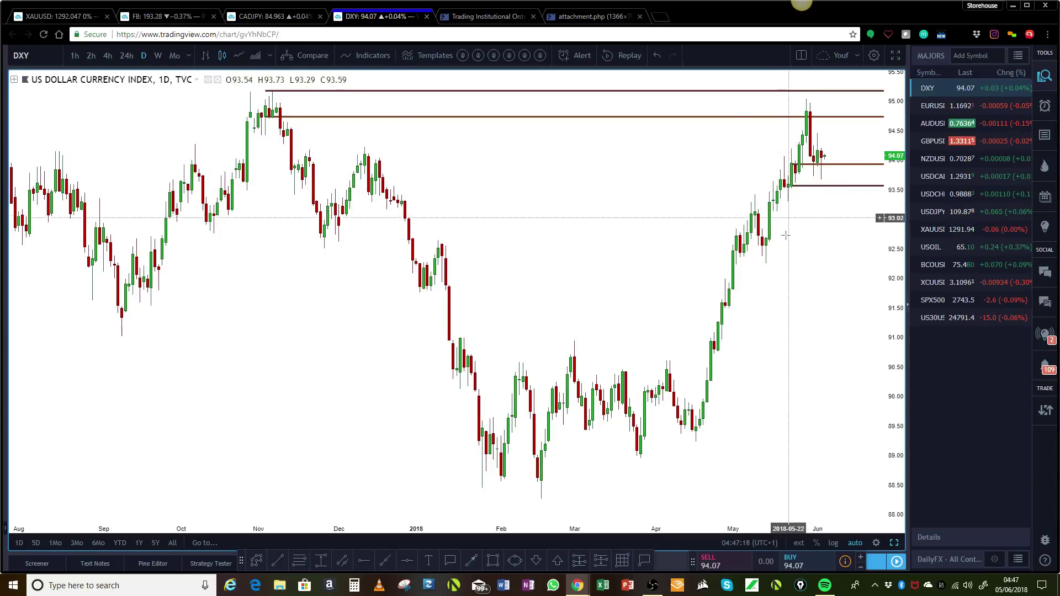
{"action": "left_click", "coordinate": [300, 566]}
{"action": "left_click", "coordinate": [762, 263]}
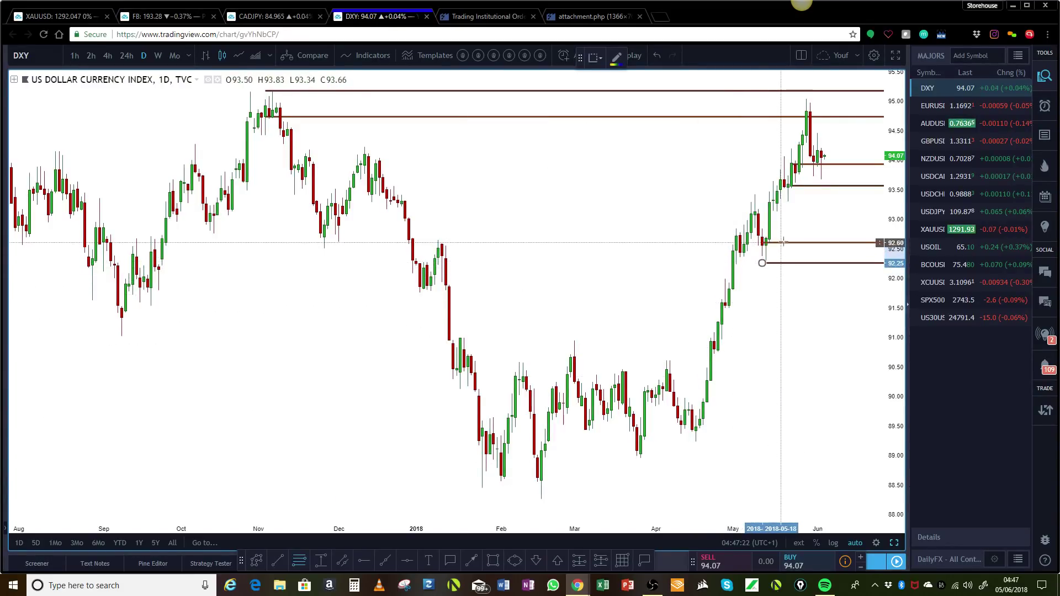
{"action": "left_click", "coordinate": [783, 239]}
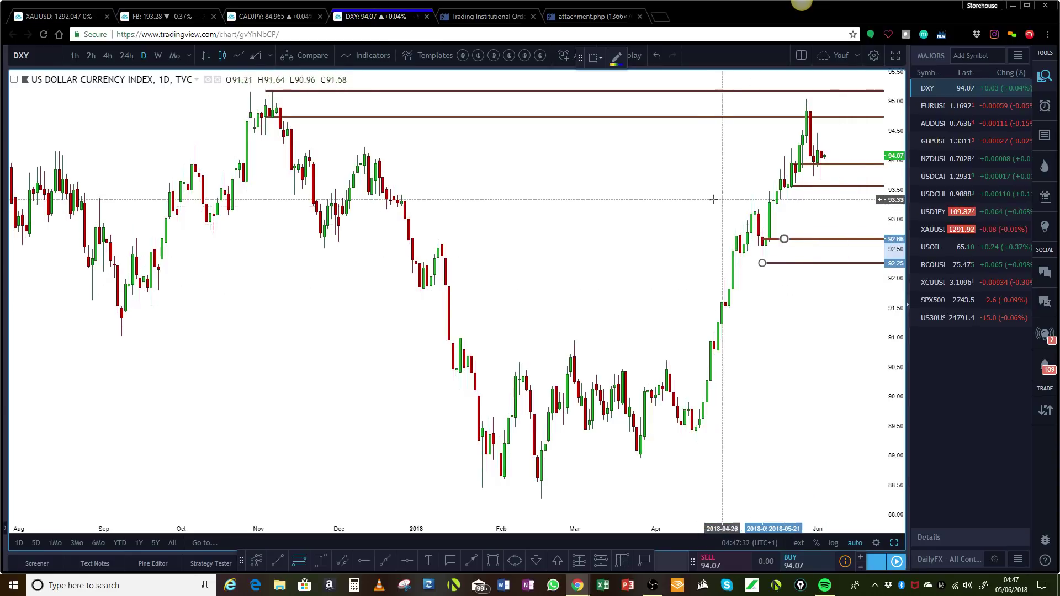
{"action": "left_click", "coordinate": [800, 164]}
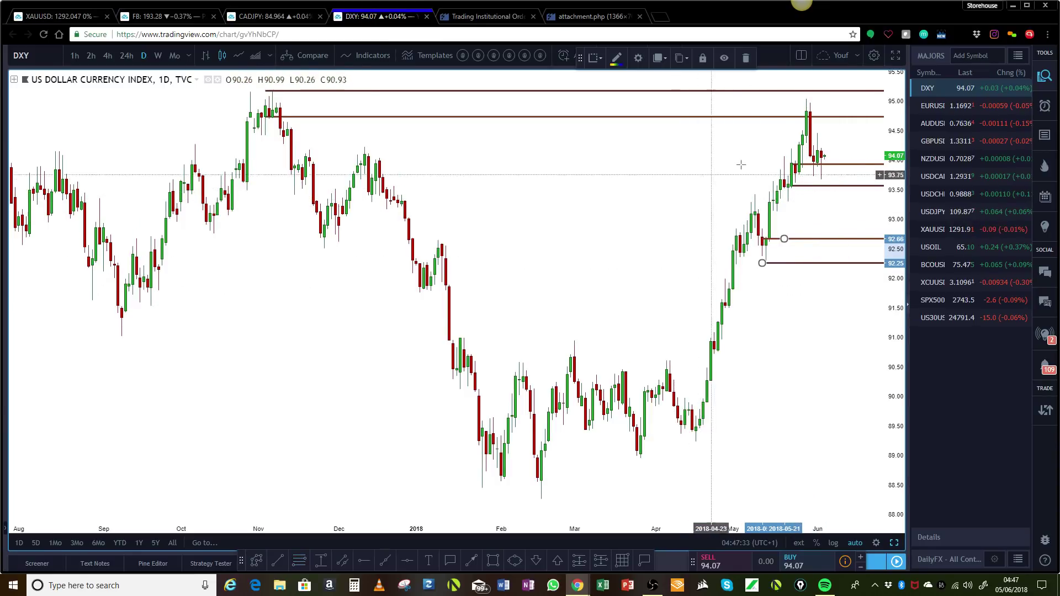
{"action": "left_click", "coordinate": [942, 107]}
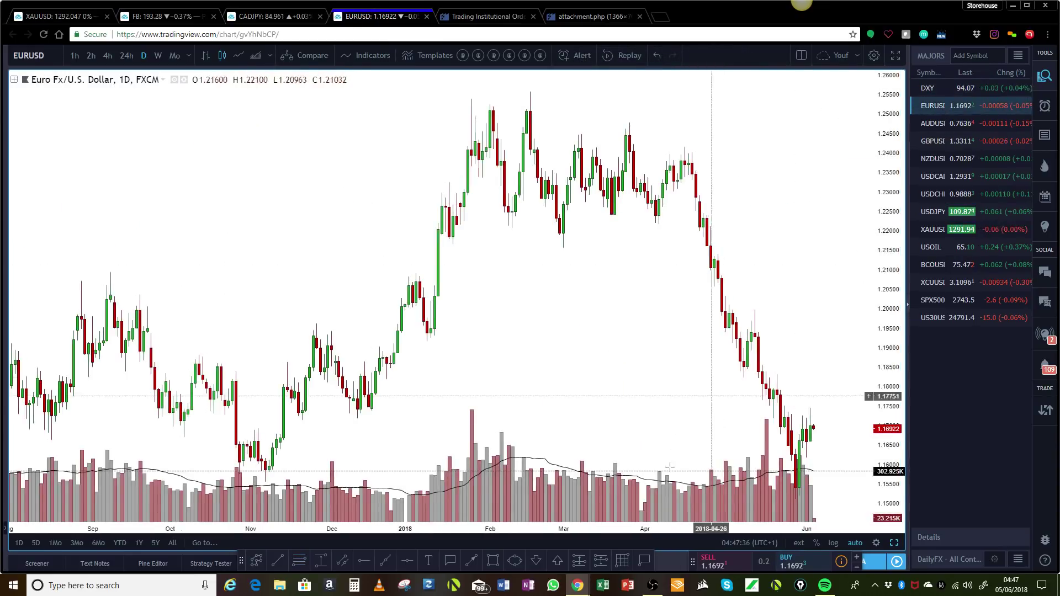
Remove the volume indicator and draw EURUSD zone lines at 1.17496 and 1.16958
{"action": "right_click", "coordinate": [714, 508]}
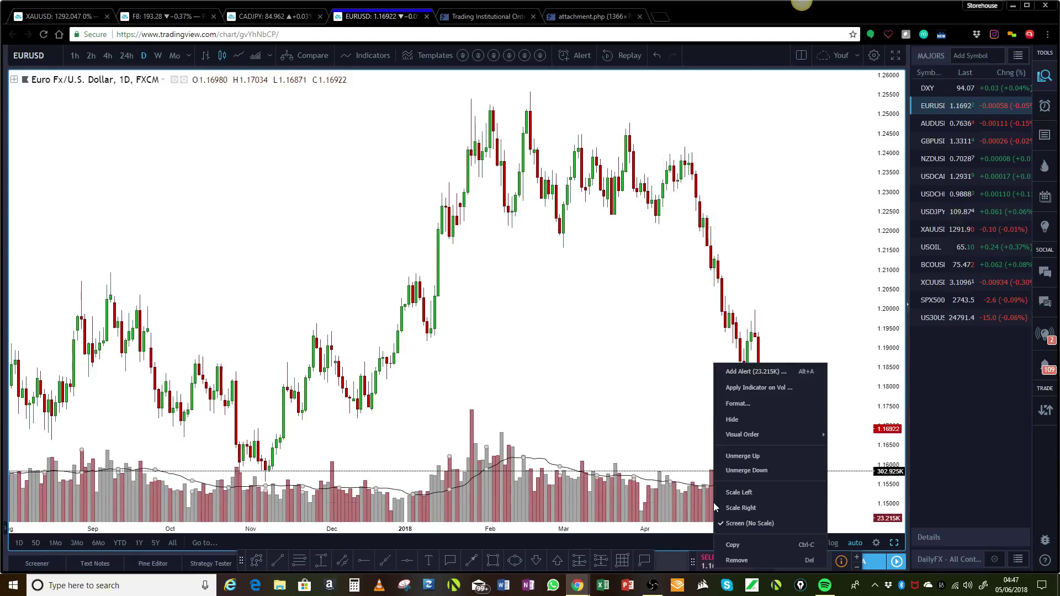
{"action": "left_click", "coordinate": [735, 554]}
{"action": "scroll", "coordinate": [712, 463], "scroll_direction": "up", "scroll_amount": 4}
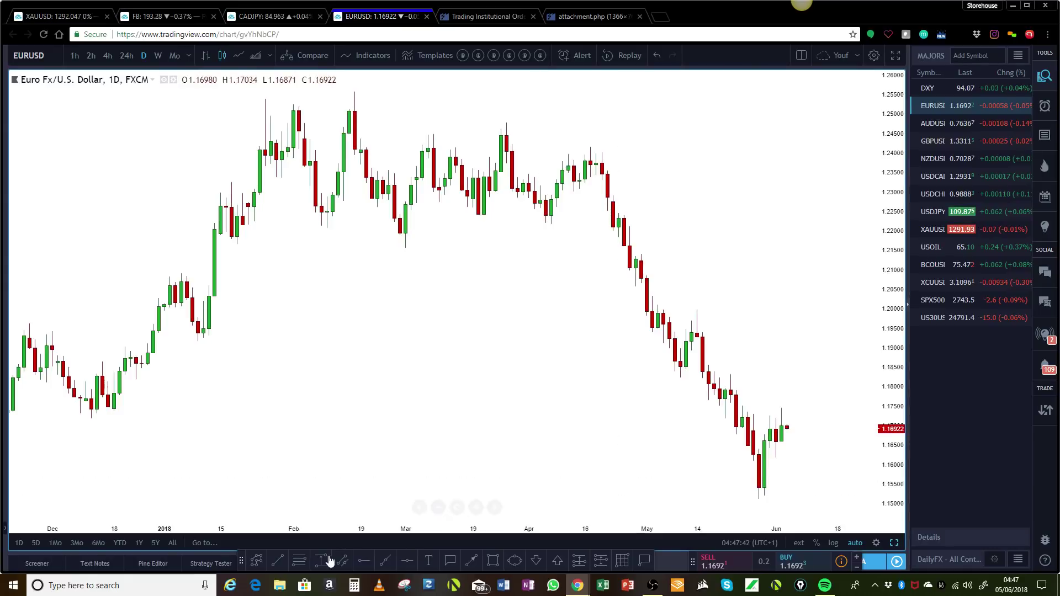
{"action": "left_click", "coordinate": [736, 406]}
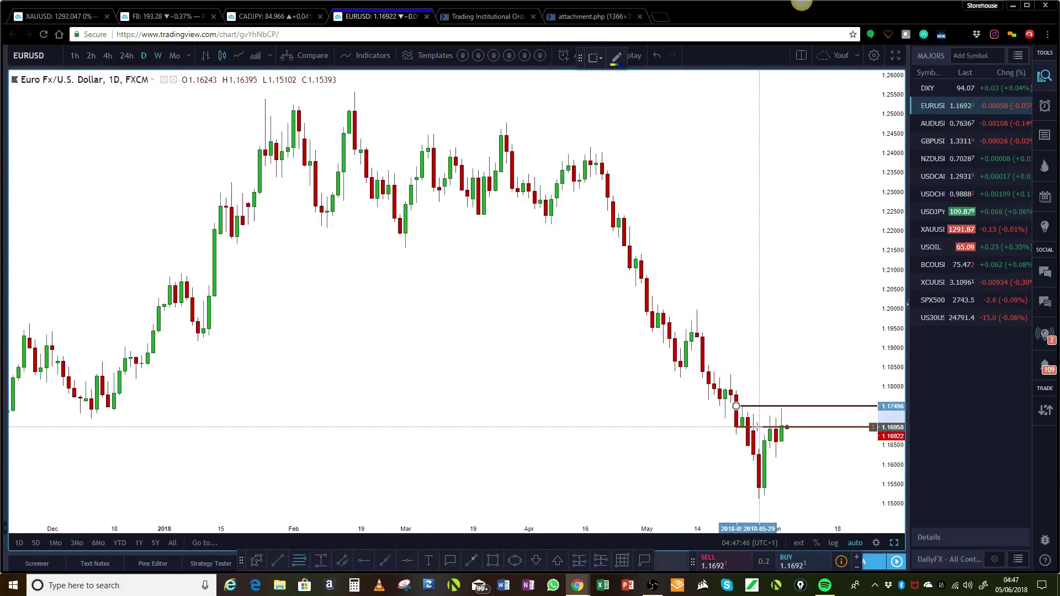
{"action": "left_click", "coordinate": [759, 426]}
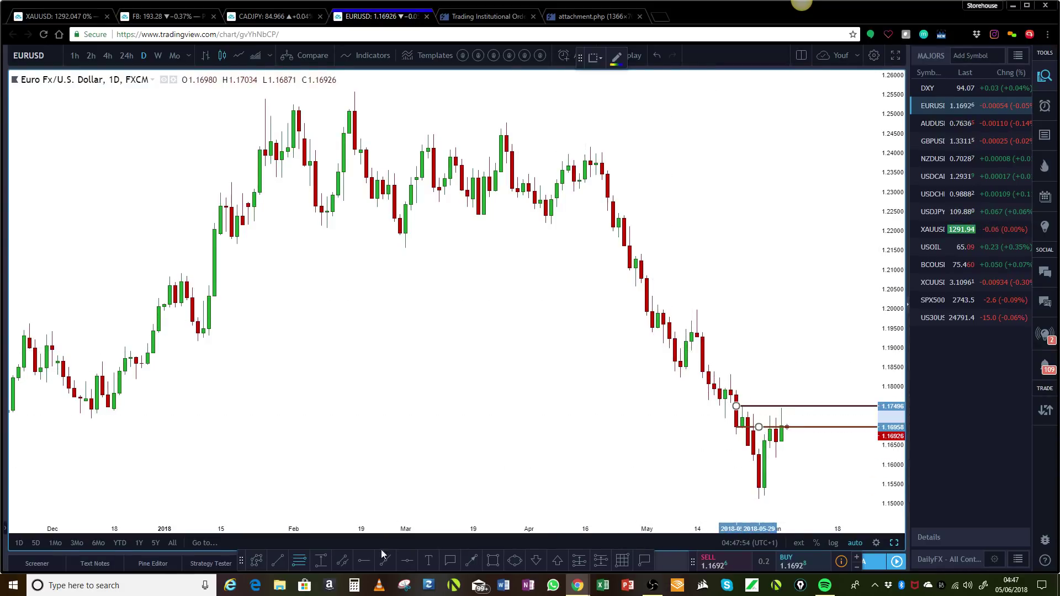
Draw a falling trend line from the mid-May 1.2002 high to about 1.1549
{"action": "left_click", "coordinate": [391, 564]}
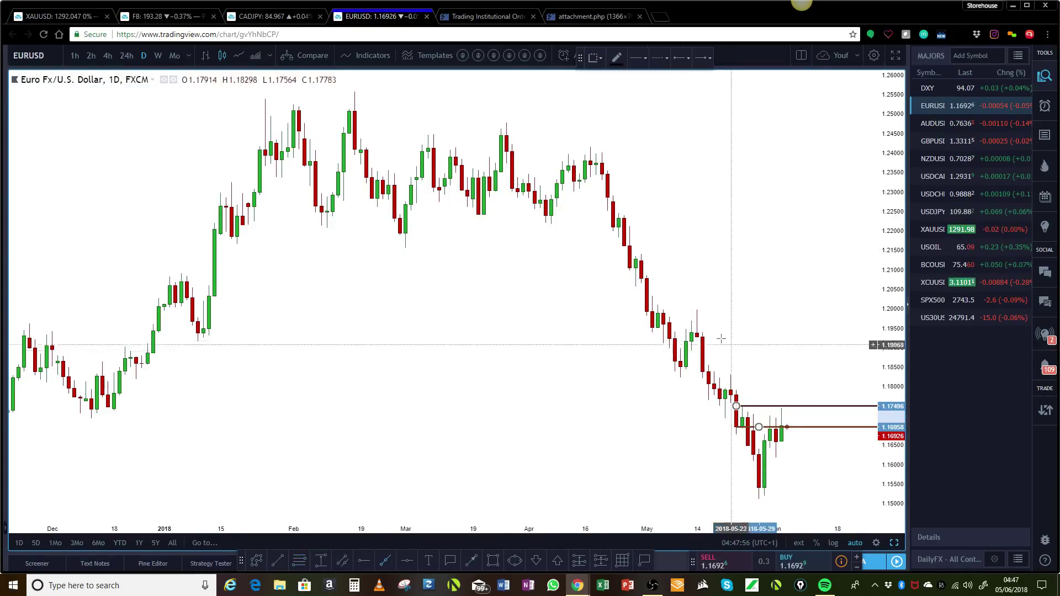
{"action": "left_click", "coordinate": [696, 307]}
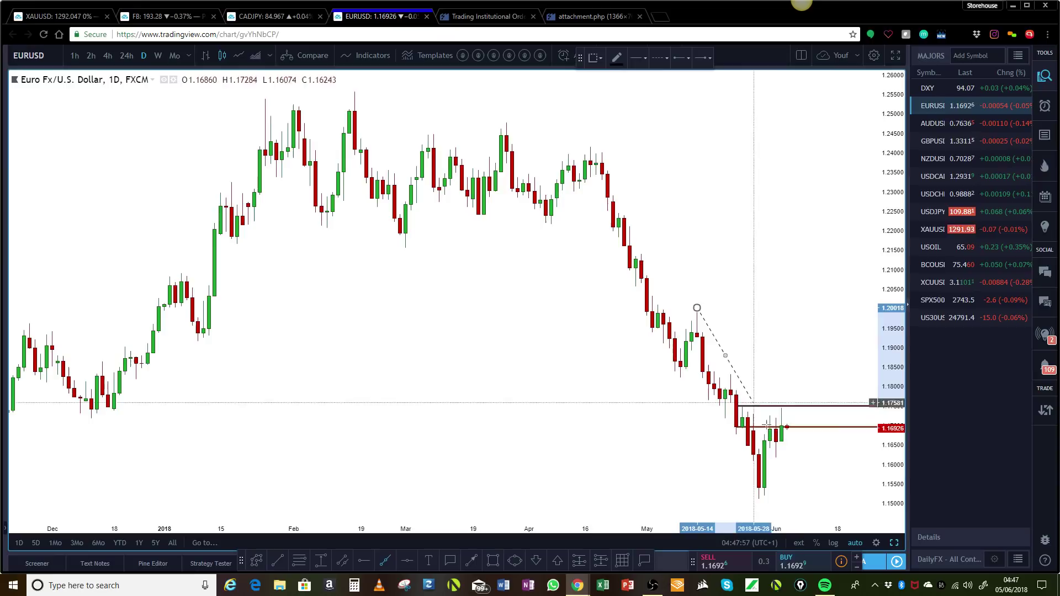
{"action": "left_click", "coordinate": [786, 484]}
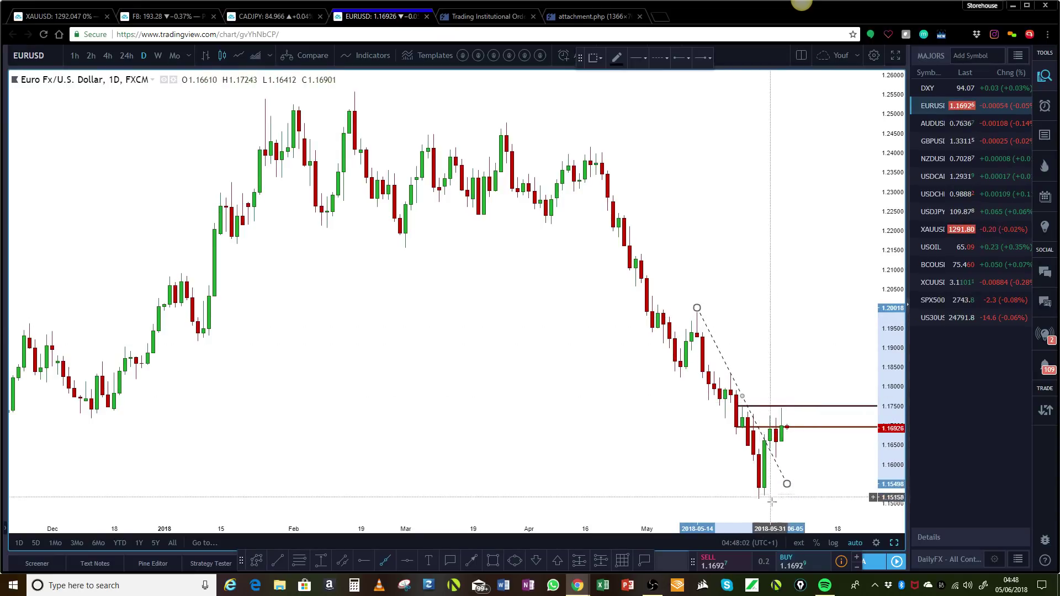
{"action": "scroll", "coordinate": [758, 461], "scroll_direction": "down", "scroll_amount": 3}
{"action": "scroll", "coordinate": [758, 462], "scroll_direction": "down", "scroll_amount": 3}
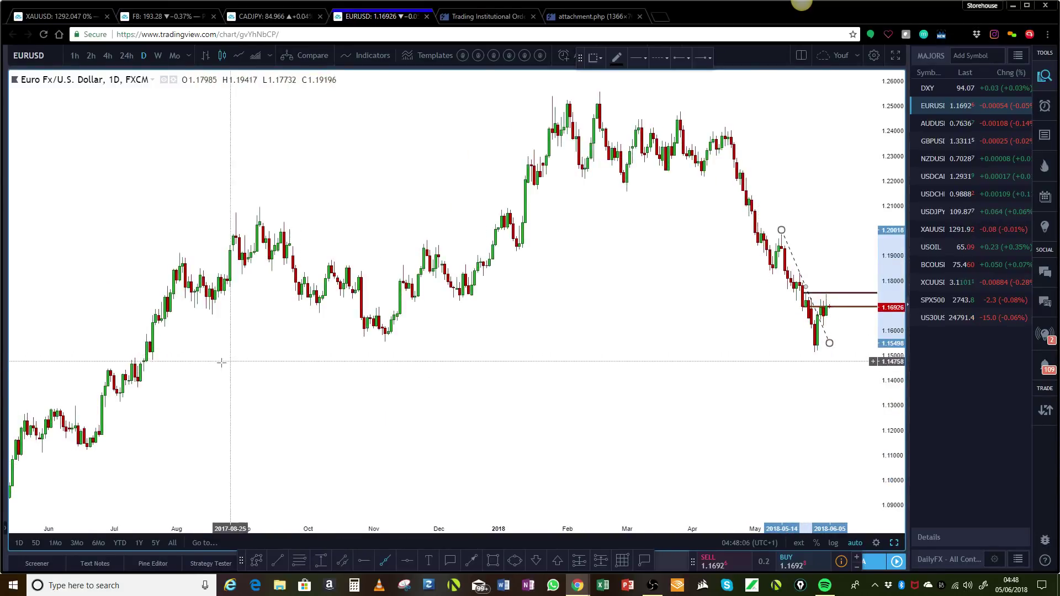
{"action": "left_click", "coordinate": [123, 374]}
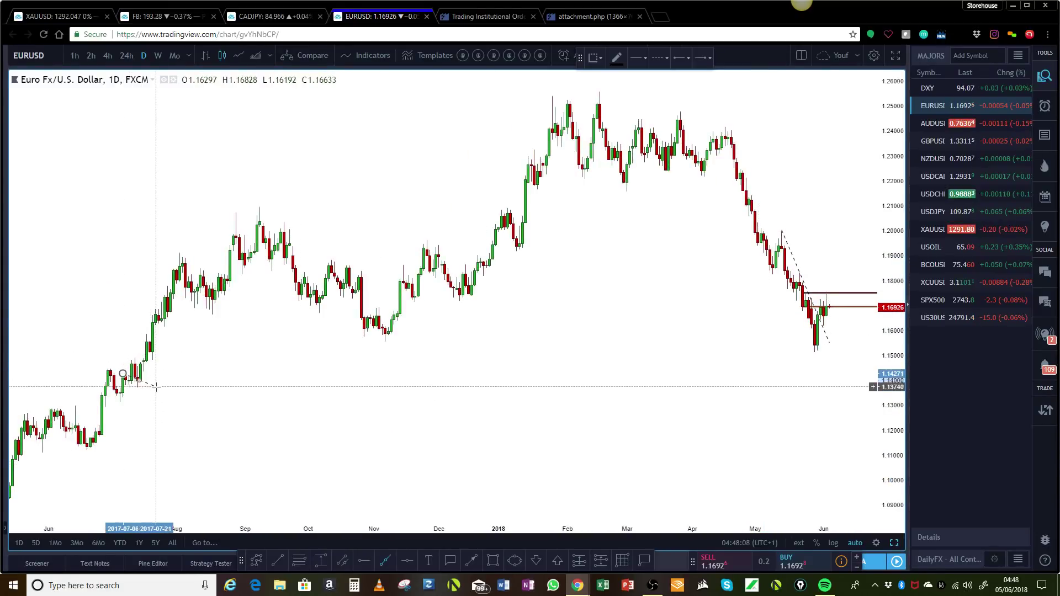
Place EURUSD demand levels at 1.14780, 1.14293 and 1.15533, then switch to AUDUSD
{"action": "left_click", "coordinate": [299, 561]}
{"action": "left_click", "coordinate": [123, 374]}
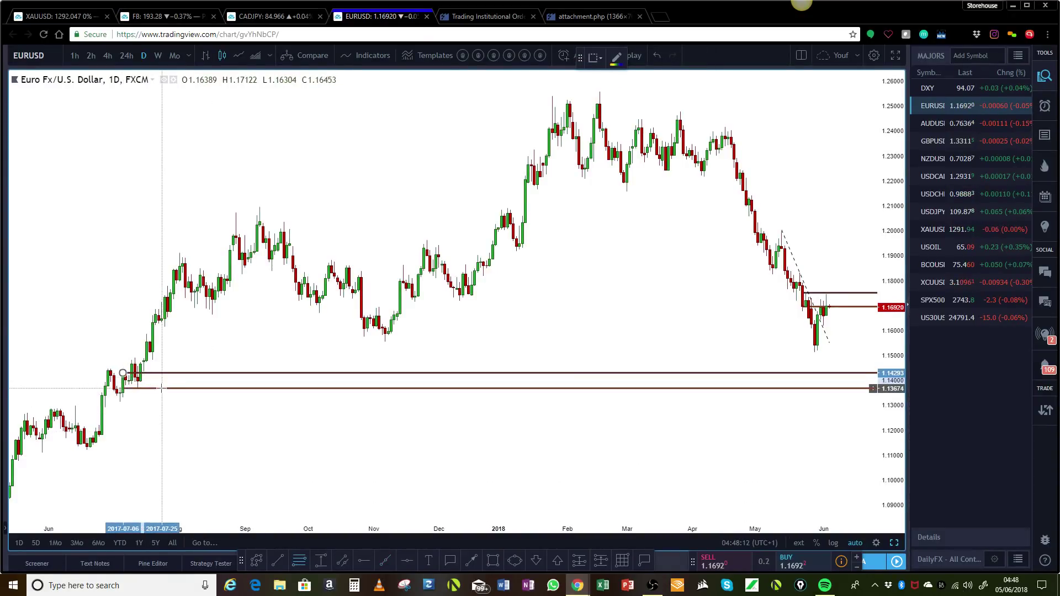
{"action": "left_click", "coordinate": [161, 388]}
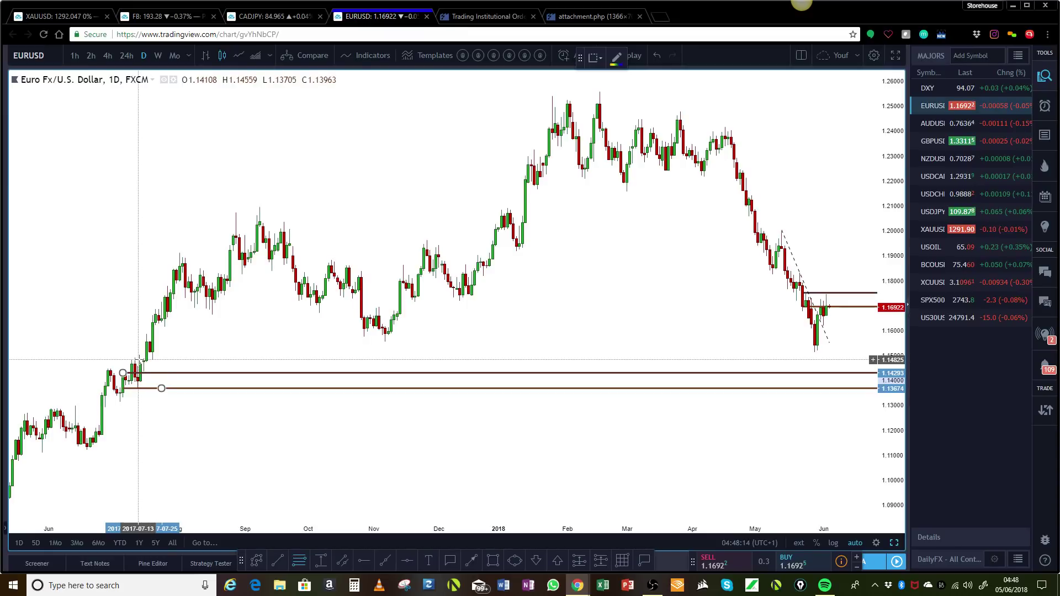
{"action": "left_click", "coordinate": [138, 361]}
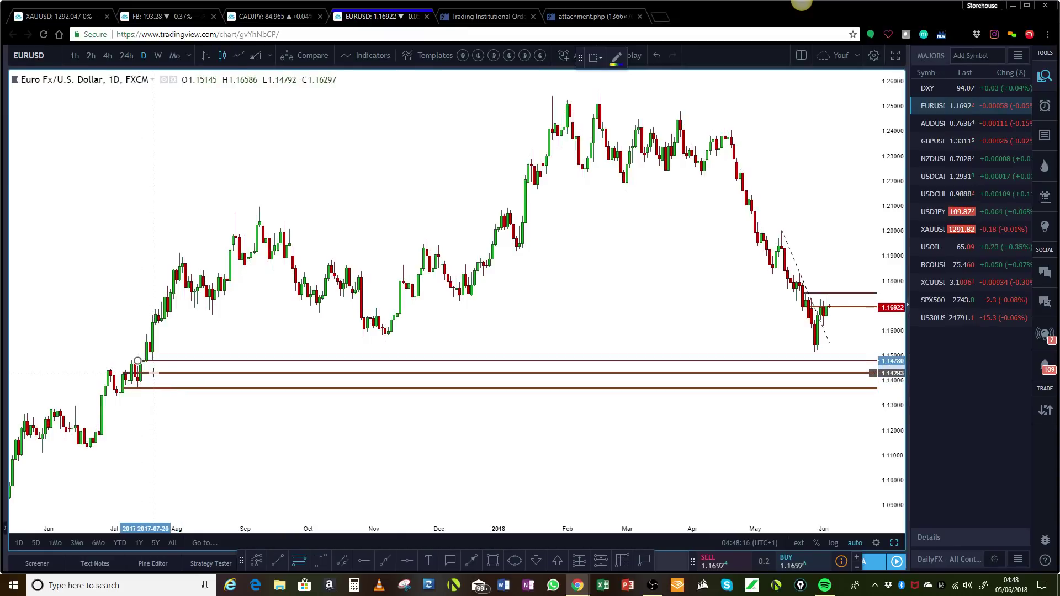
{"action": "left_click", "coordinate": [153, 373]}
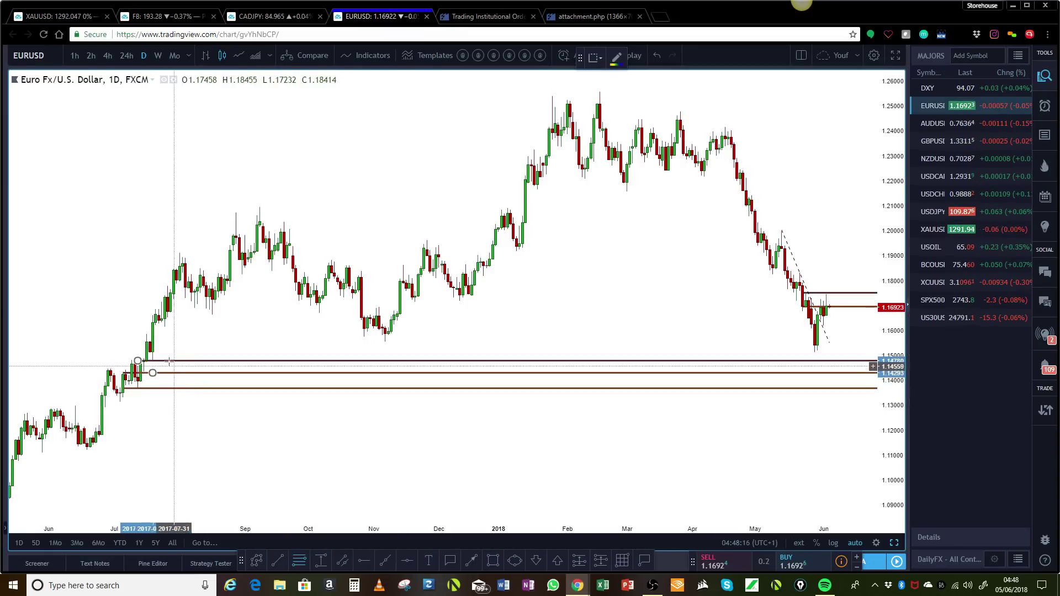
{"action": "left_click", "coordinate": [143, 342]}
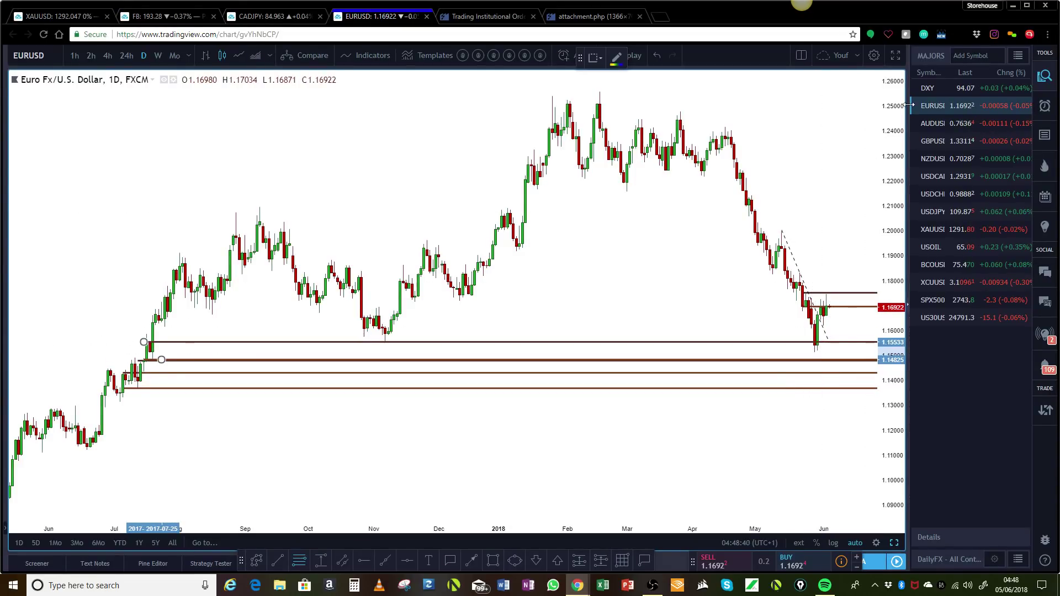
{"action": "left_click", "coordinate": [934, 123]}
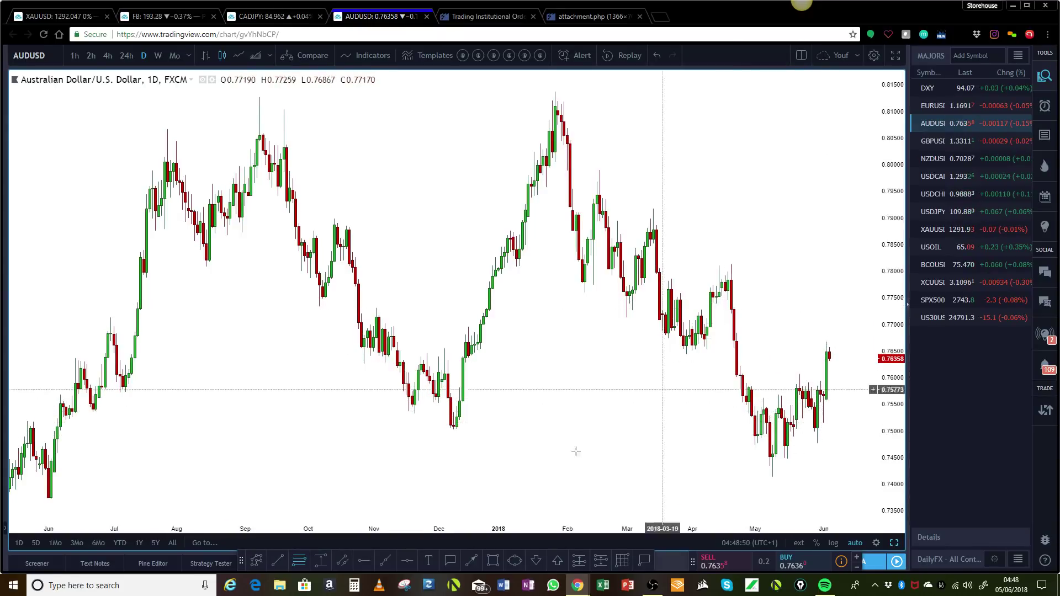
Draw an AUDUSD 0.77545–0.78126 zone, then a 0.75560–0.75673 zone on the hourly, returning to daily
{"action": "left_click", "coordinate": [722, 295]}
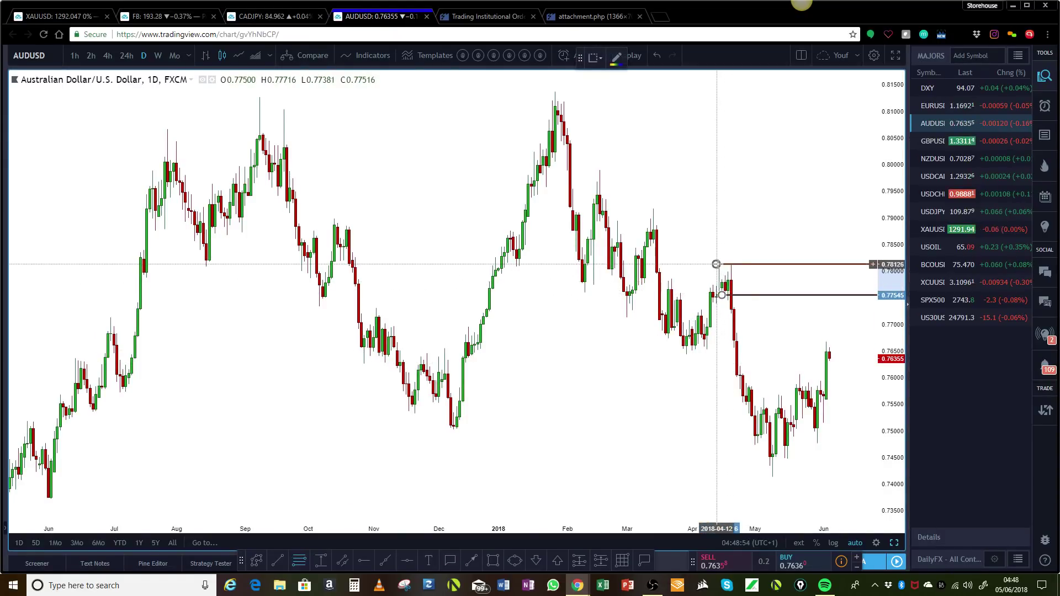
{"action": "left_click", "coordinate": [716, 265]}
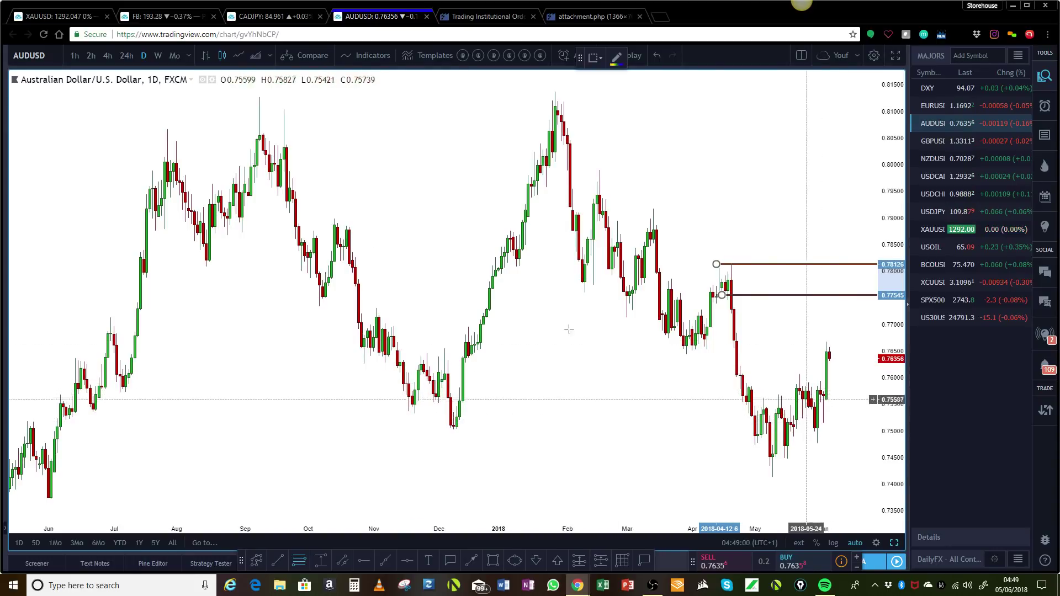
{"action": "left_click", "coordinate": [75, 56]}
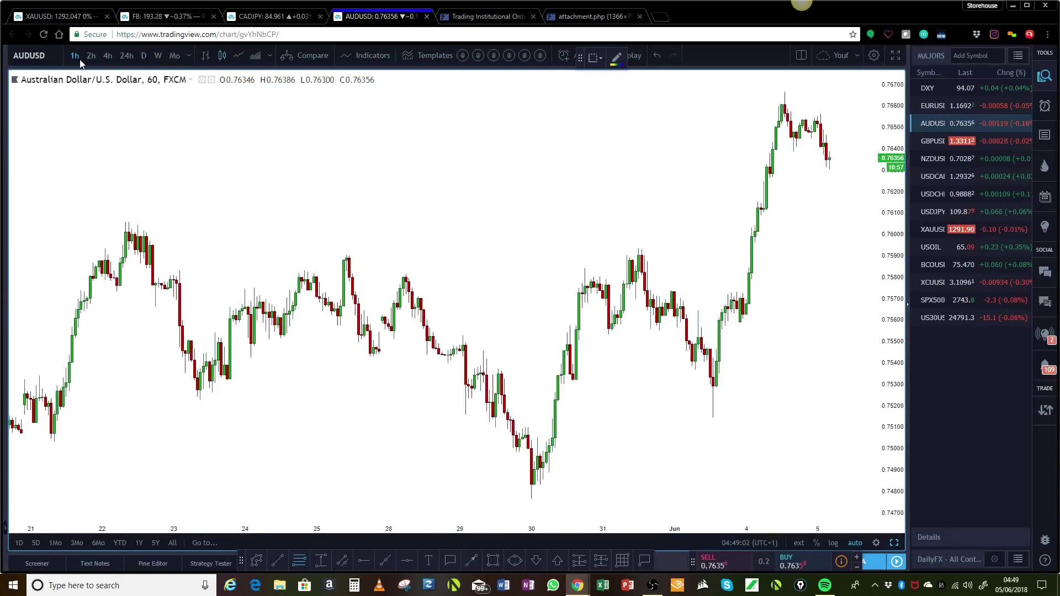
{"action": "left_click", "coordinate": [722, 328]}
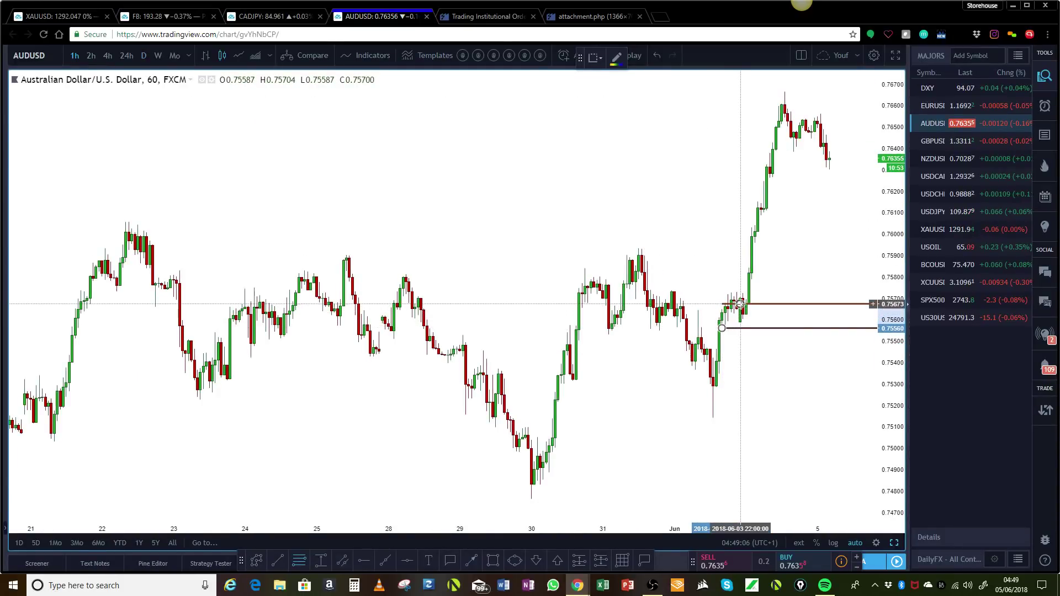
{"action": "left_click", "coordinate": [739, 305]}
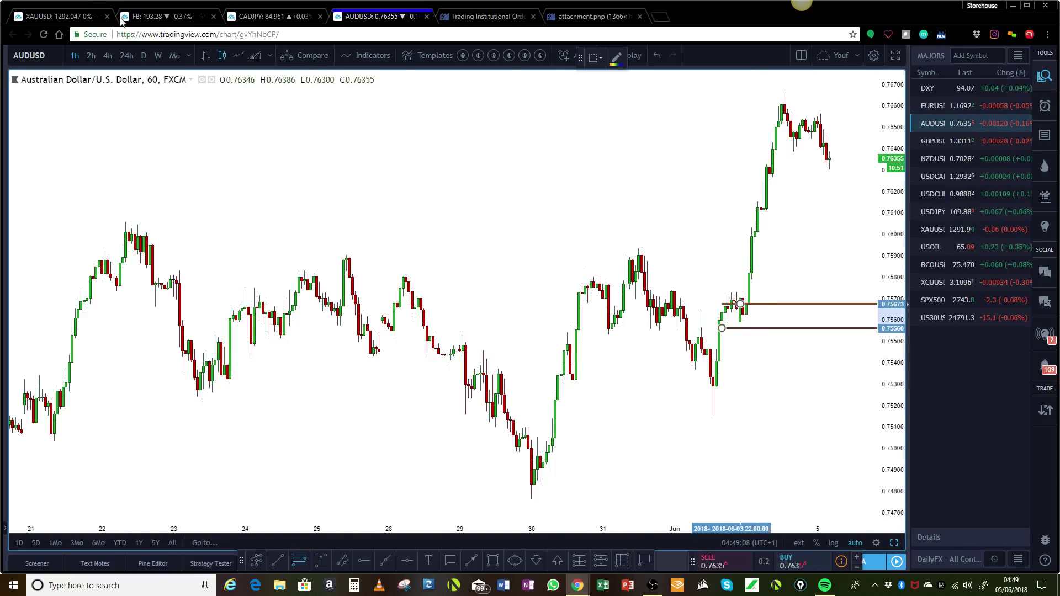
{"action": "left_click", "coordinate": [143, 55]}
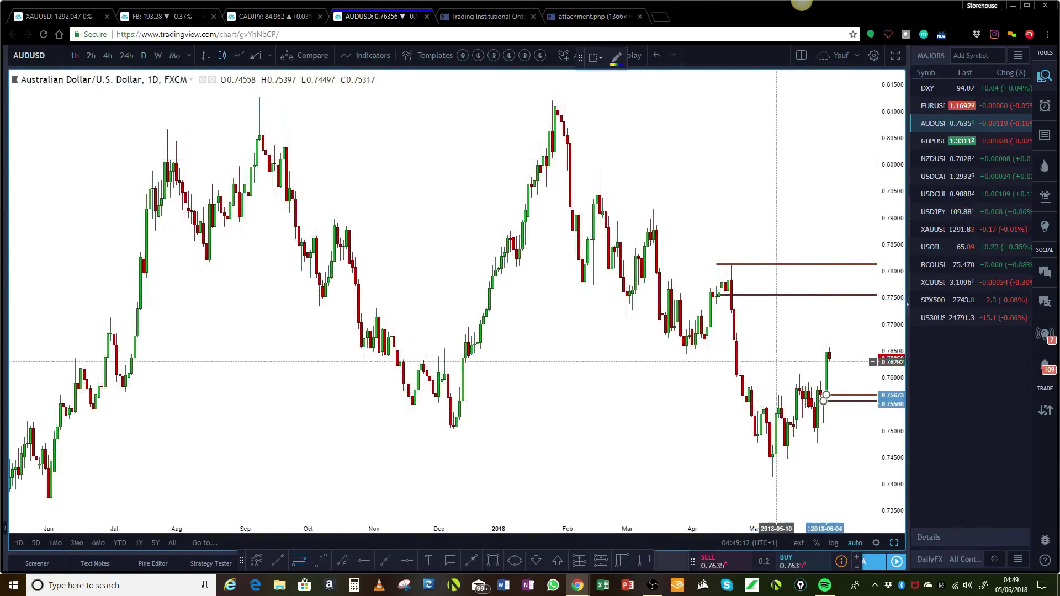
On GBPUSD draw zones at 1.40255/1.39092 and 1.28530/1.29571, then open NZDUSD
{"action": "left_click", "coordinate": [939, 141]}
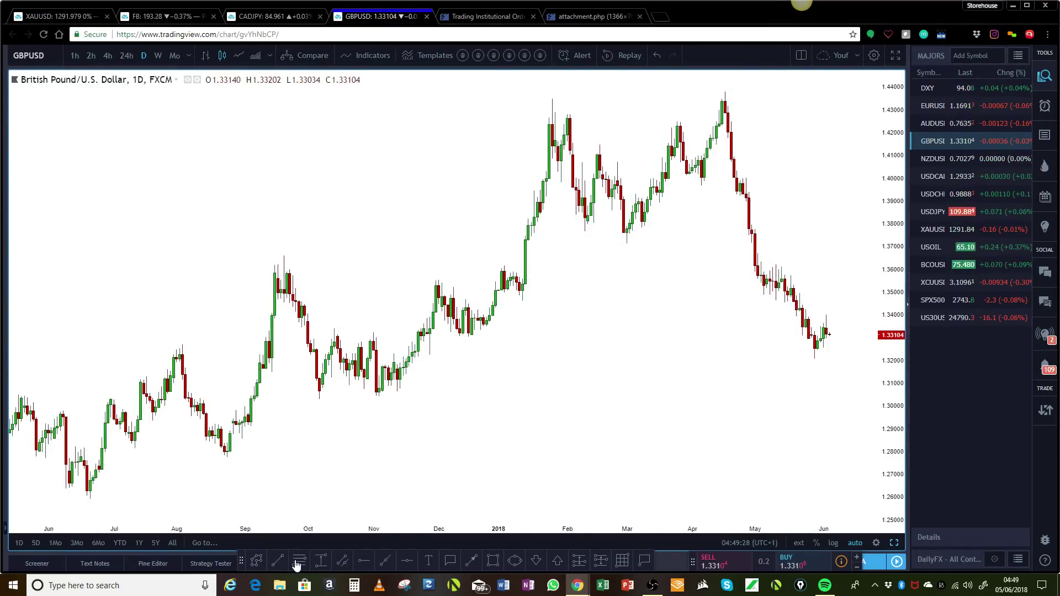
{"action": "left_click", "coordinate": [737, 173]}
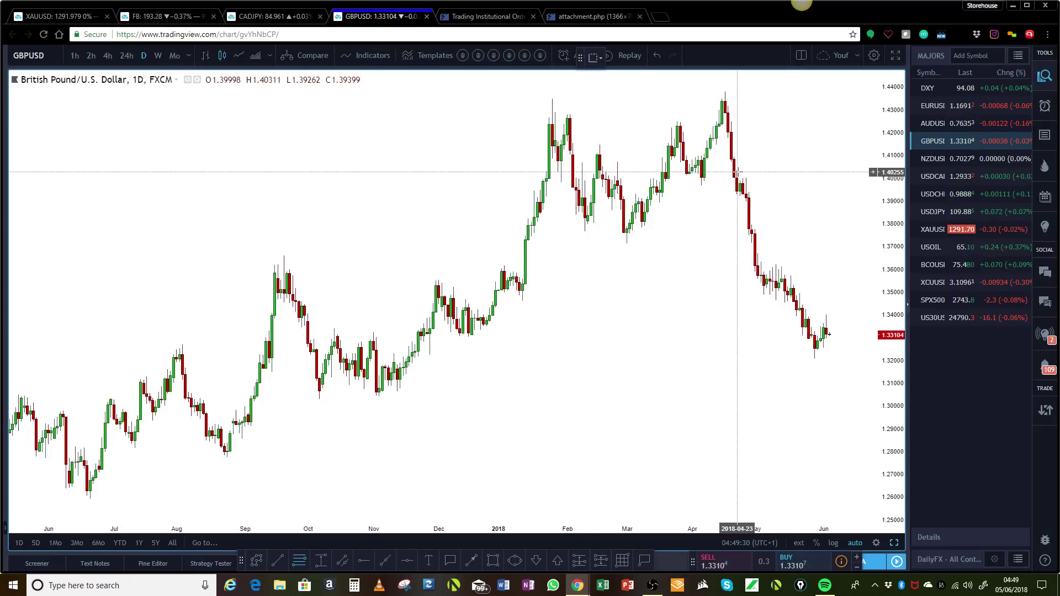
{"action": "left_click", "coordinate": [766, 199]}
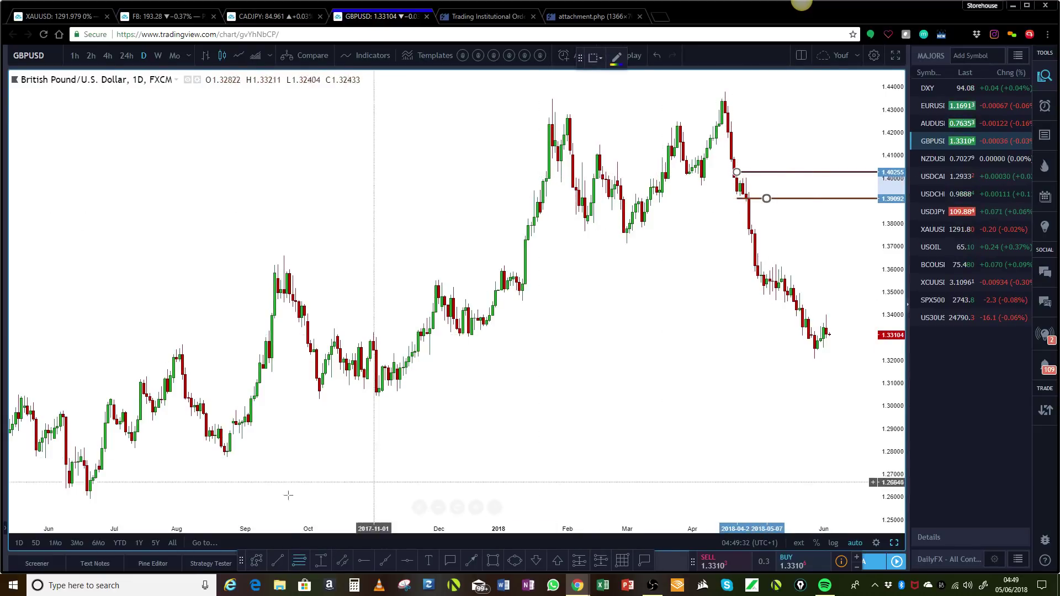
{"action": "left_click", "coordinate": [239, 439]}
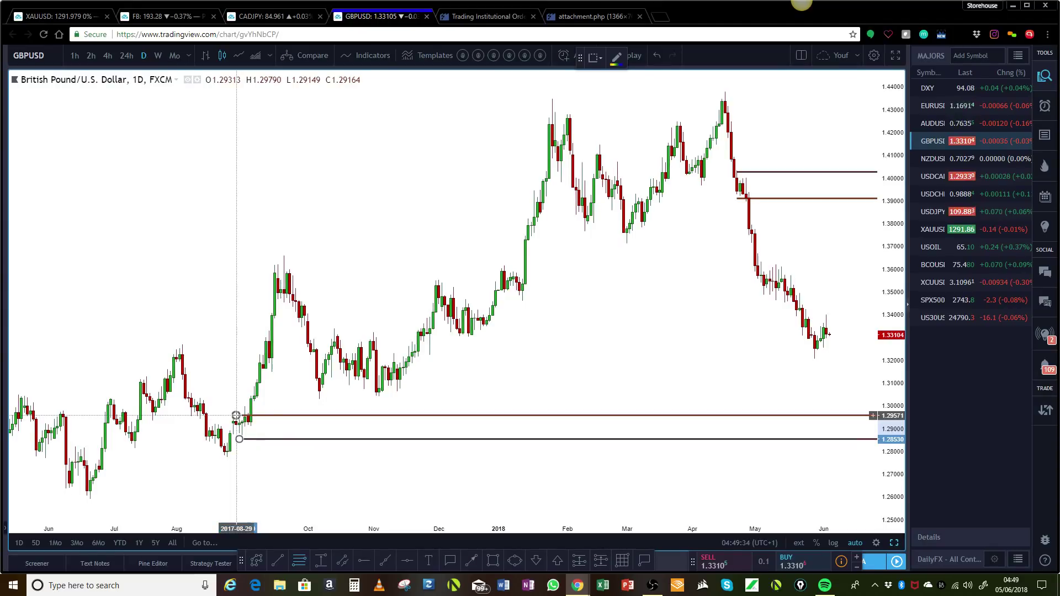
{"action": "left_click", "coordinate": [236, 415]}
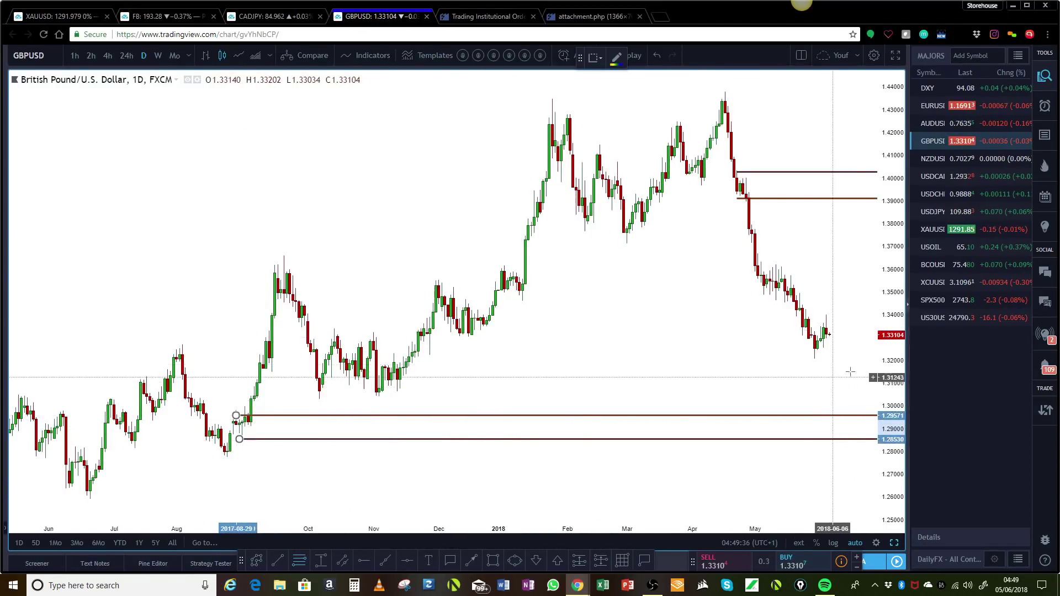
{"action": "left_click", "coordinate": [936, 163]}
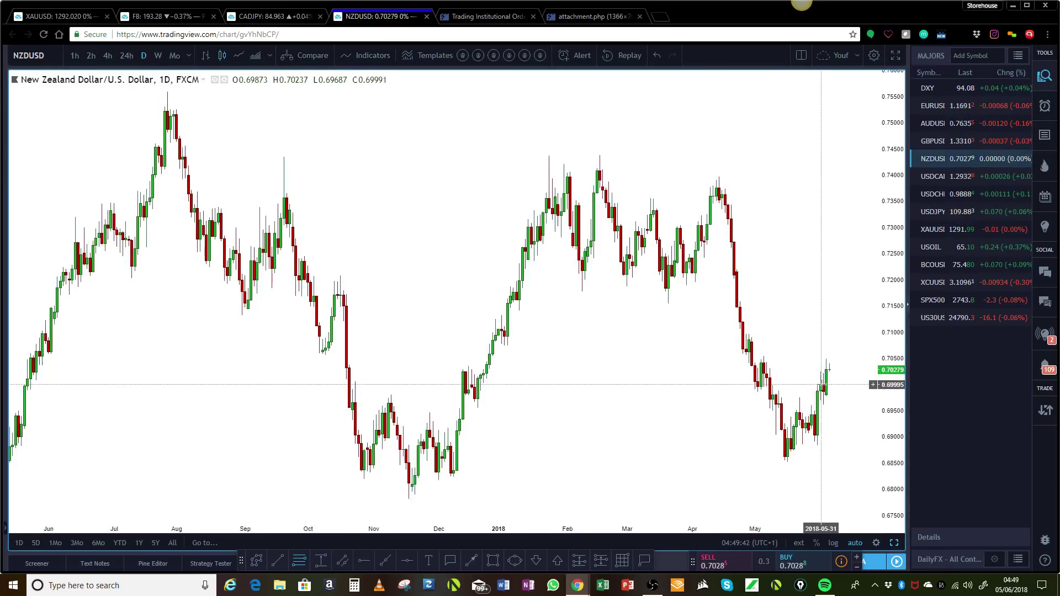
Draw NZDUSD pairs 0.69995/0.69605, 0.71007/0.70617 and 0.70501/0.7011 (raised to 0.70543), then open USDCAD
{"action": "left_click", "coordinate": [820, 385]}
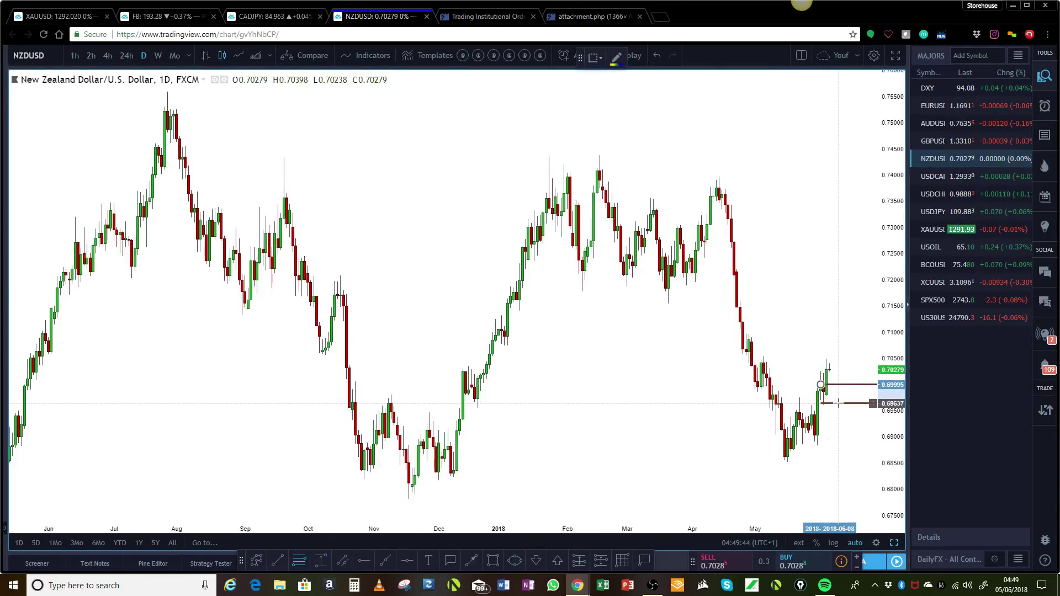
{"action": "left_click", "coordinate": [838, 405]}
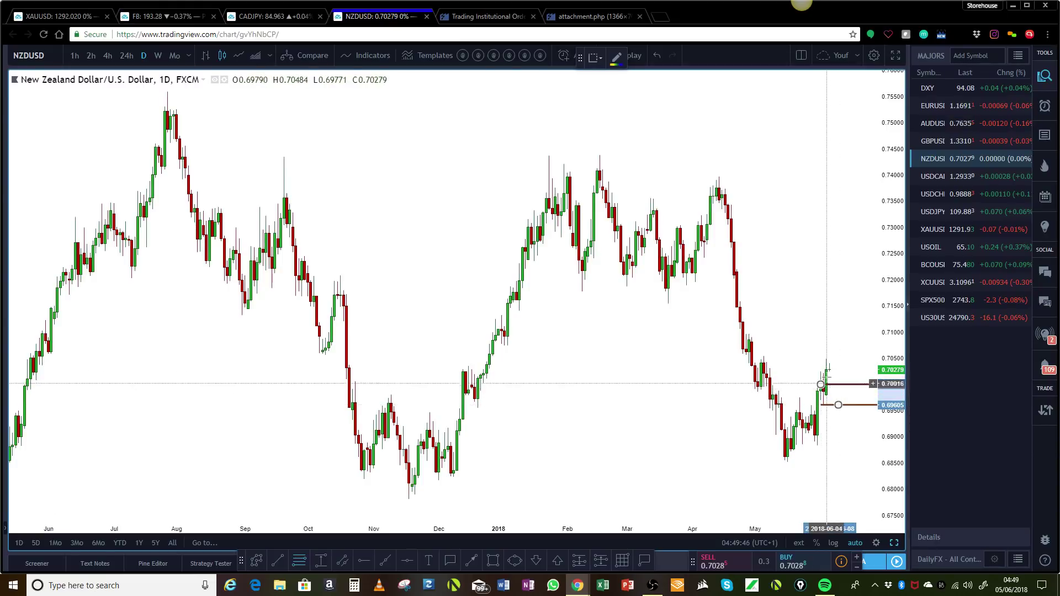
{"action": "left_click", "coordinate": [736, 331]}
{"action": "left_click", "coordinate": [751, 351]}
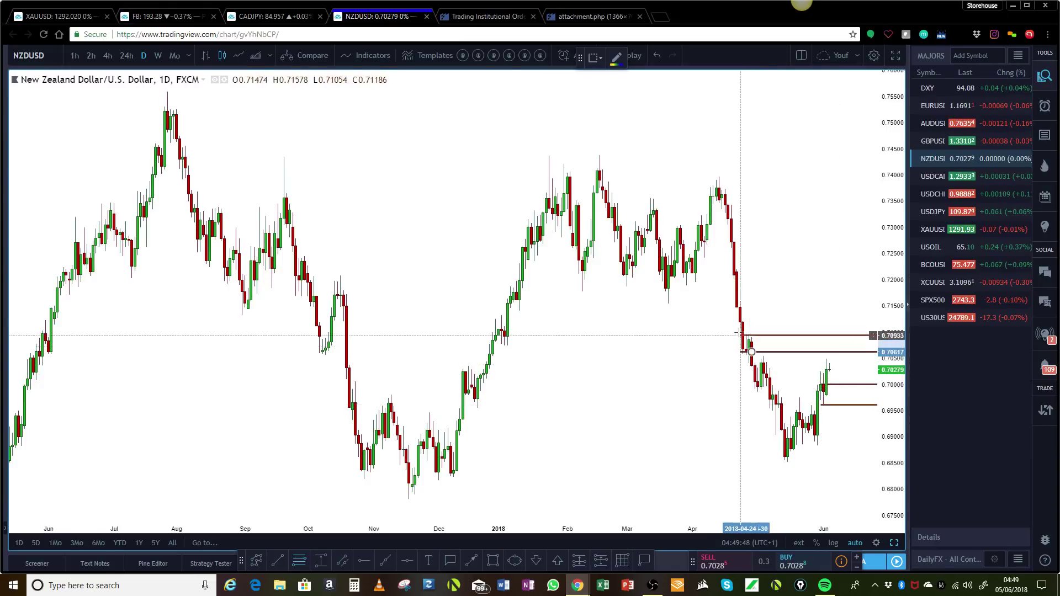
{"action": "left_click", "coordinate": [758, 359]}
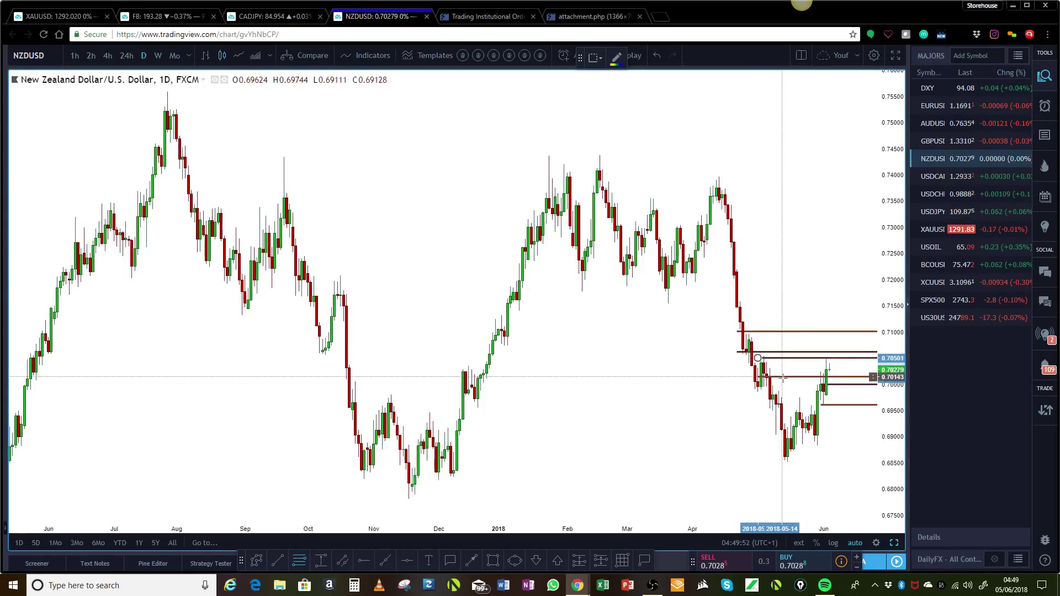
{"action": "left_click", "coordinate": [781, 378]}
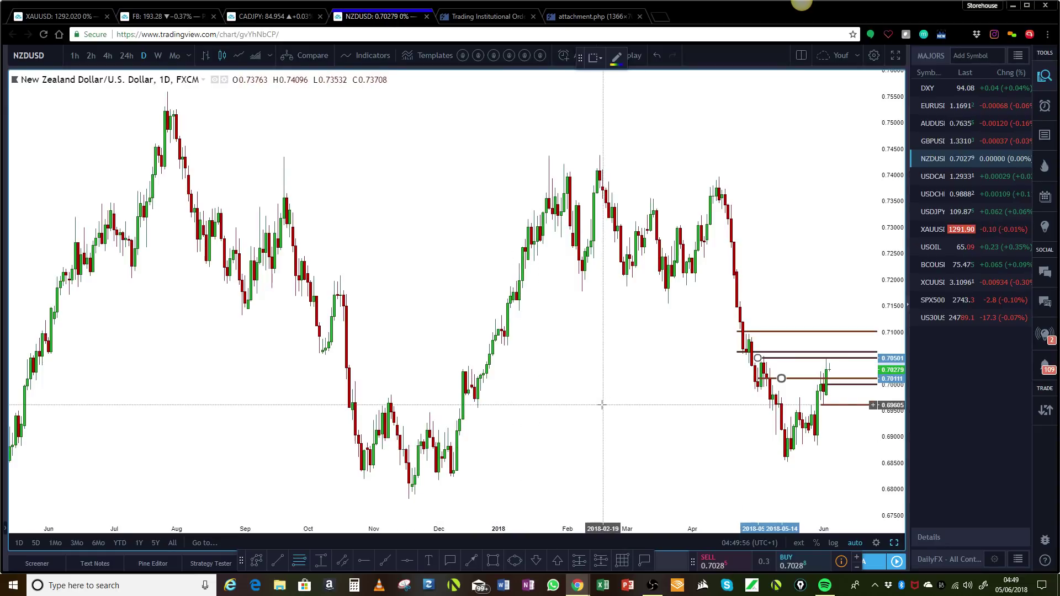
{"action": "left_click_drag", "start_coordinate": [758, 359], "coordinate": [749, 354]}
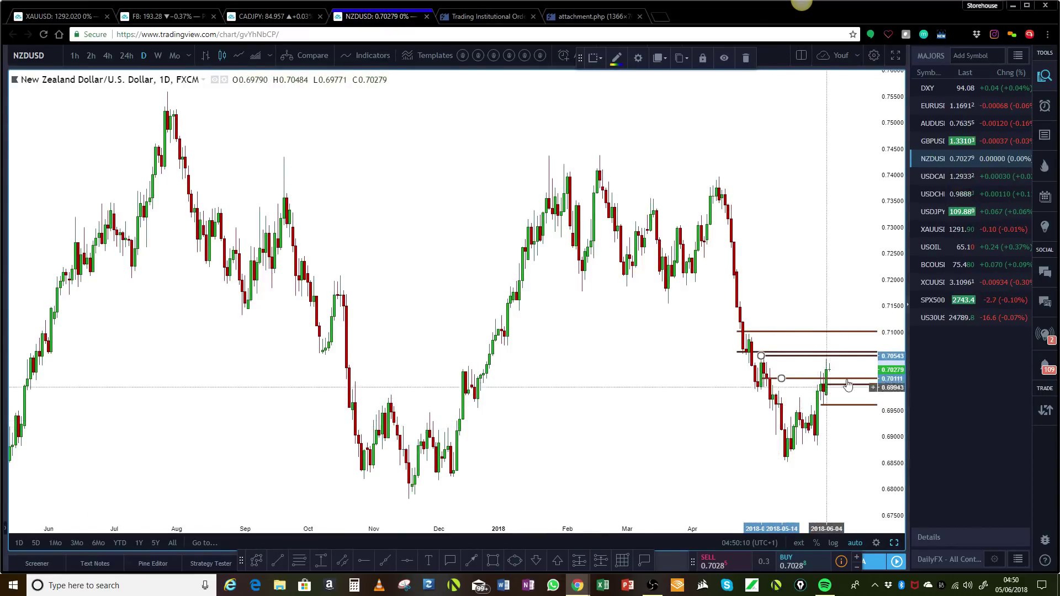
{"action": "left_click", "coordinate": [938, 177]}
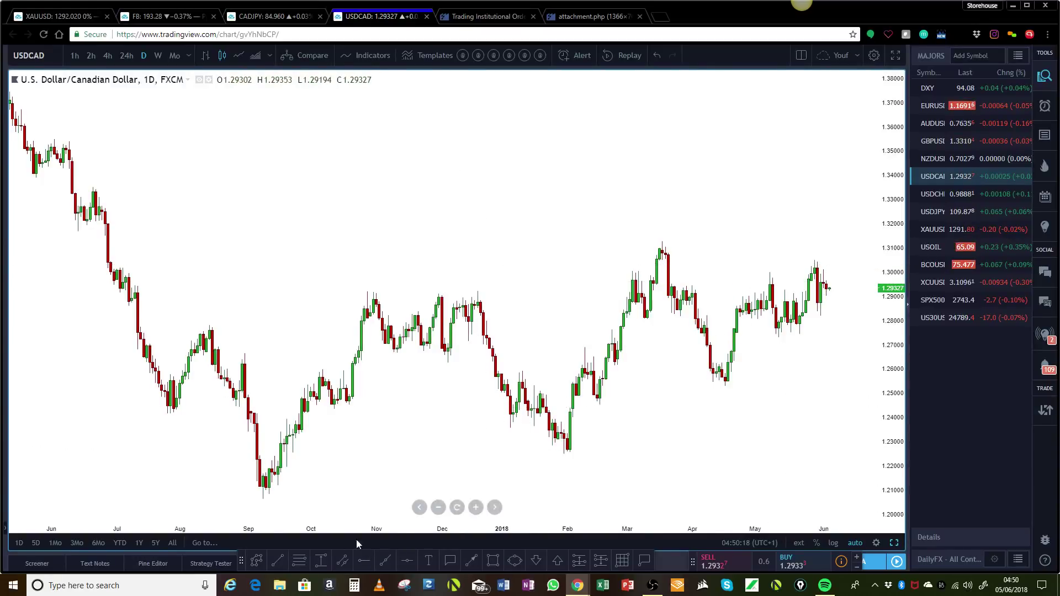
Draw USDCAD horizontal levels at 1.31273, 1.28312 and 1.27492
{"action": "left_click", "coordinate": [305, 561]}
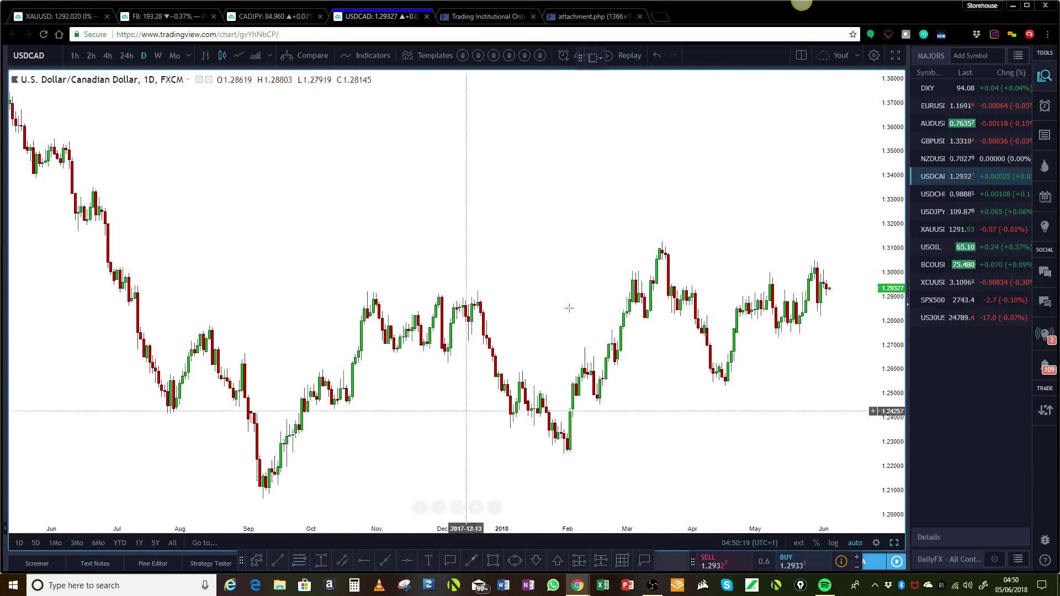
{"action": "left_click", "coordinate": [652, 241]}
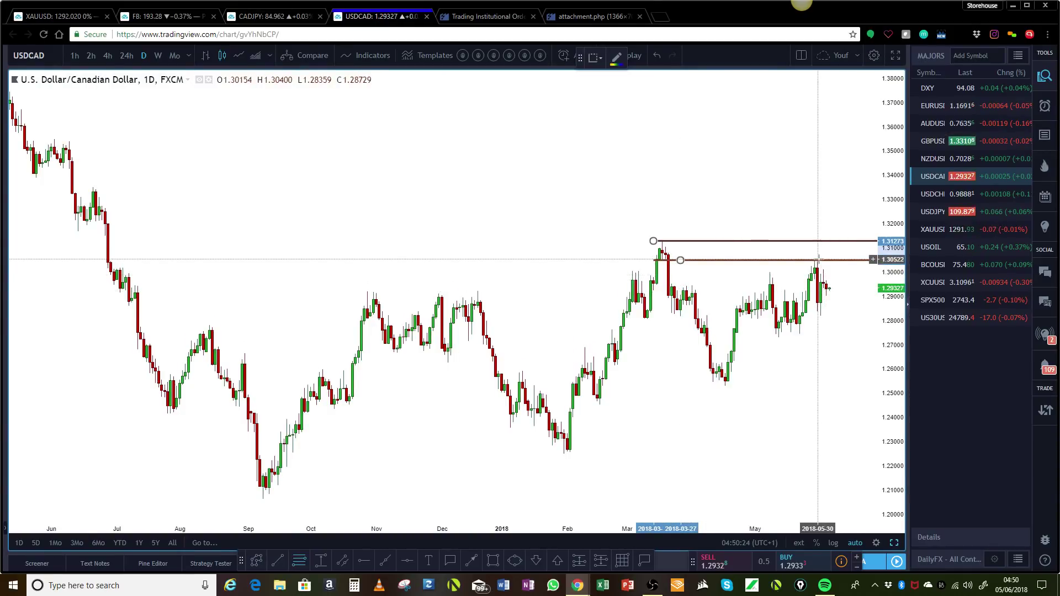
{"action": "left_click", "coordinate": [799, 313]}
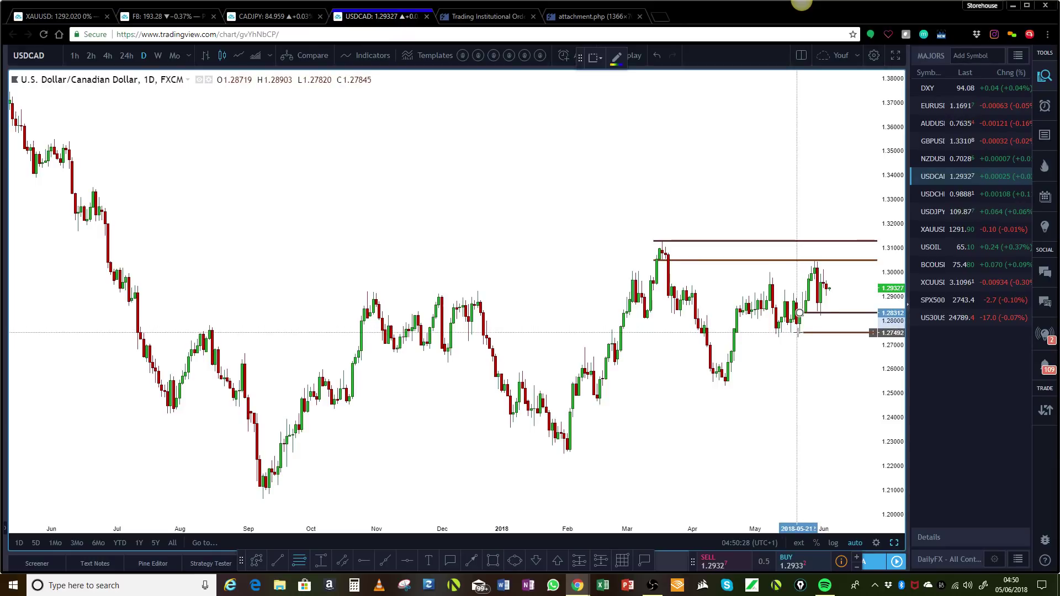
{"action": "left_click", "coordinate": [796, 333]}
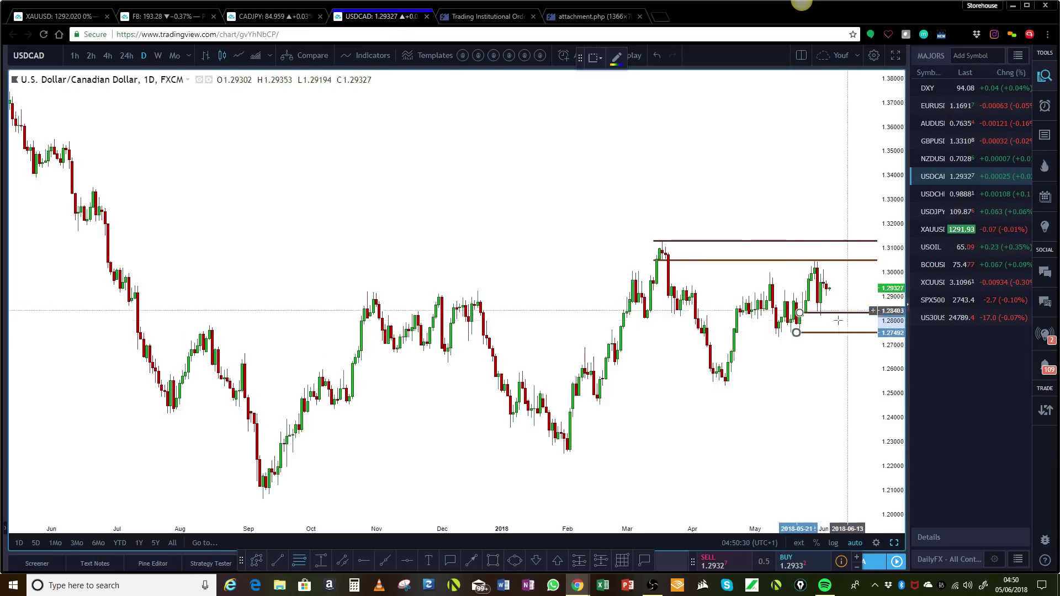
Add a 1.26717–1.25897 demand zone and a 1.33096–1.31934 supply zone
{"action": "left_click", "coordinate": [731, 352]}
{"action": "left_click", "coordinate": [740, 371]}
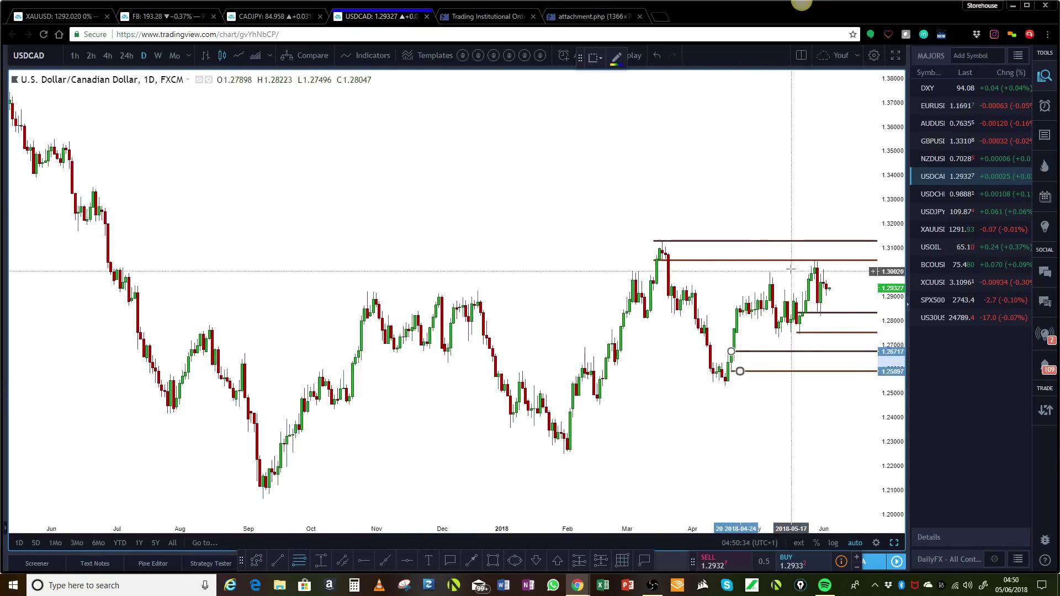
{"action": "left_click", "coordinate": [96, 197]}
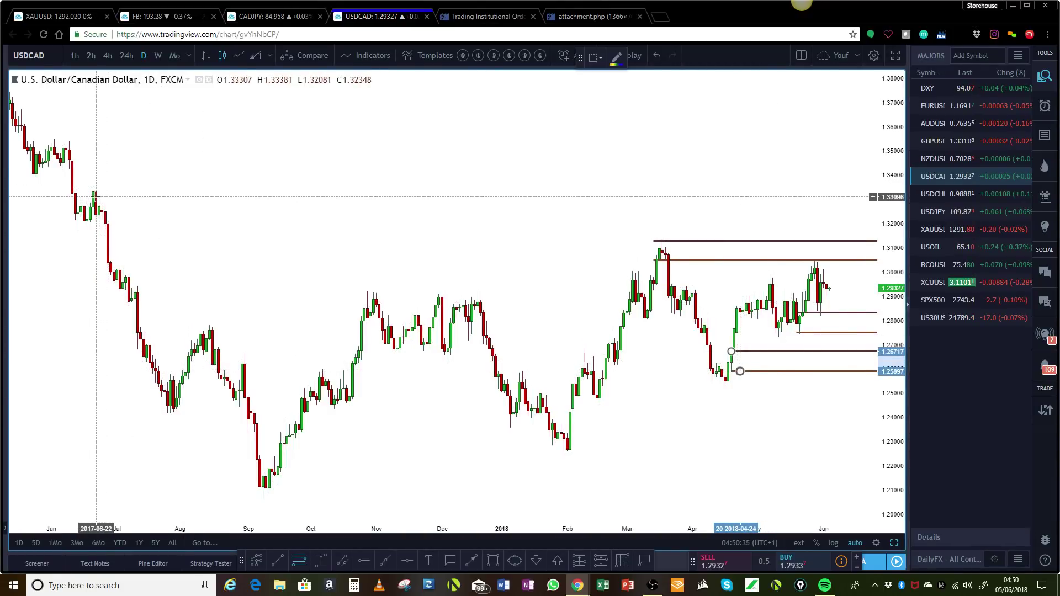
{"action": "left_click", "coordinate": [129, 225]}
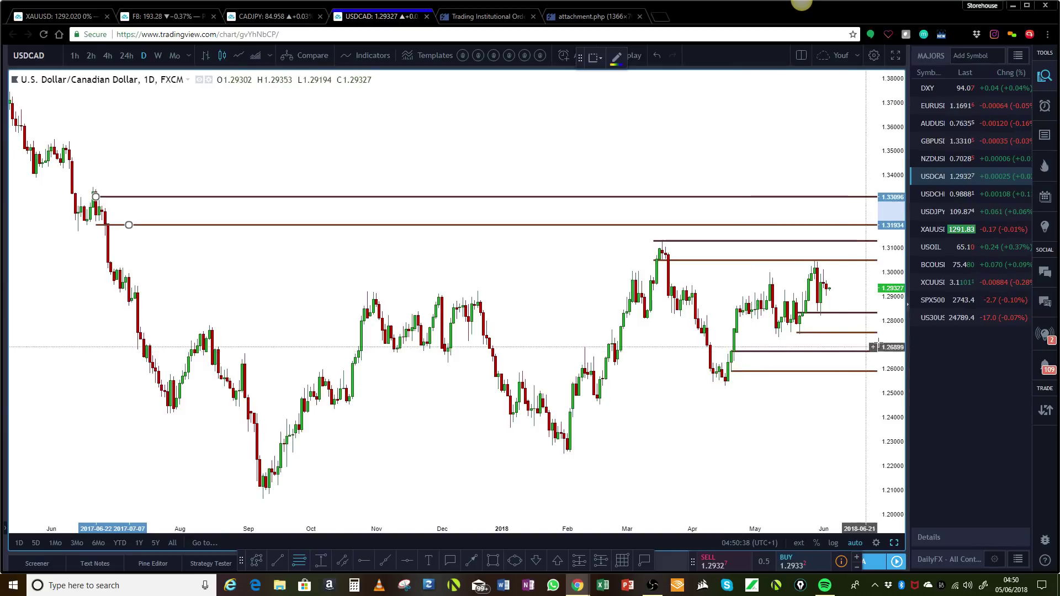
Open USDCHF and draw supply lines at 1.01651, about 1.0106 and 1.00742
{"action": "left_click", "coordinate": [935, 199]}
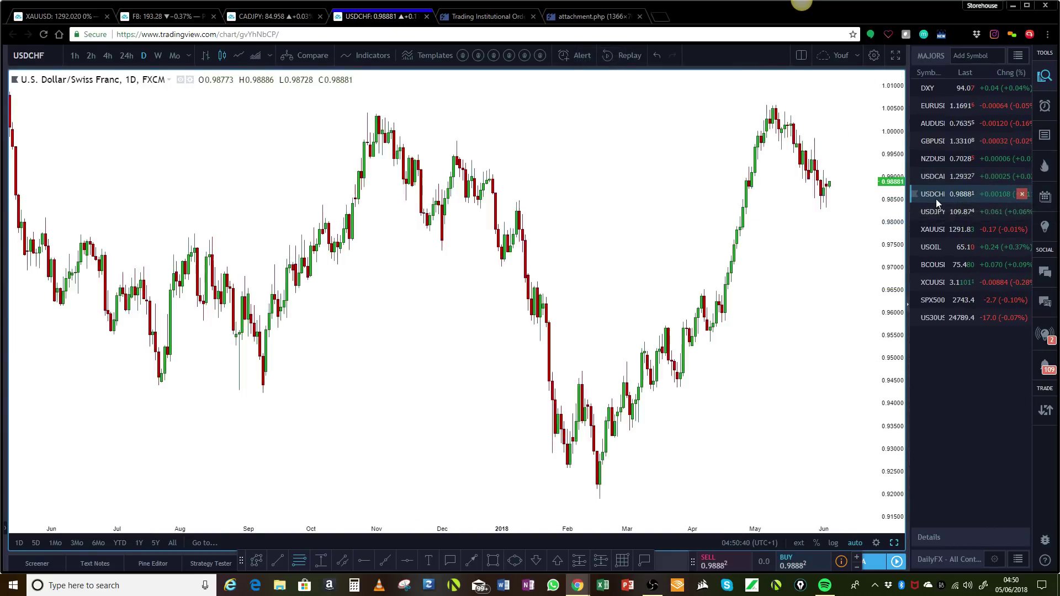
{"action": "scroll", "coordinate": [574, 167], "scroll_direction": "down", "scroll_amount": 3}
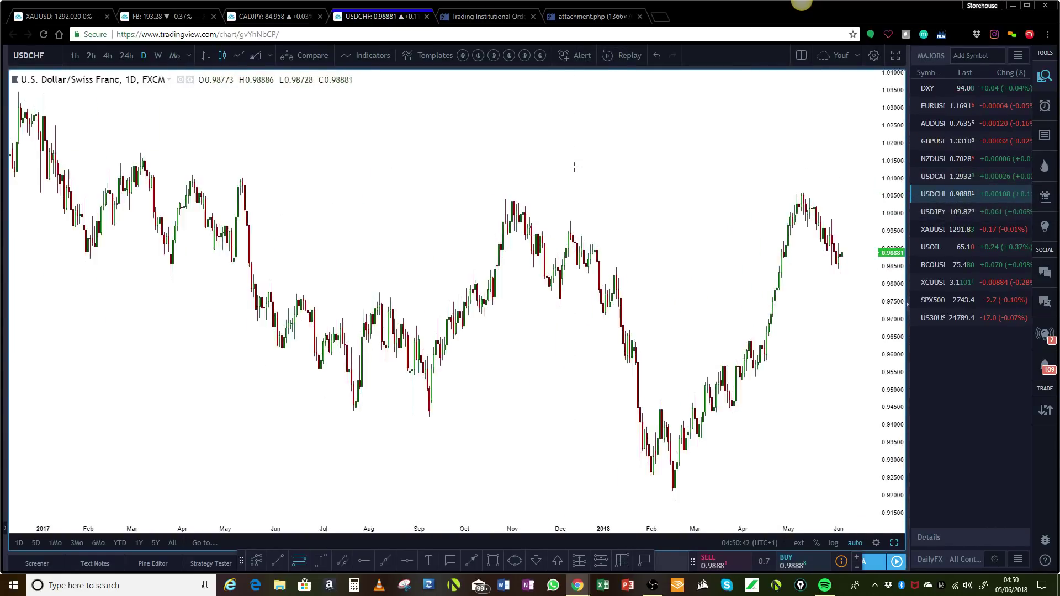
{"action": "scroll", "coordinate": [574, 167], "scroll_direction": "down", "scroll_amount": 2}
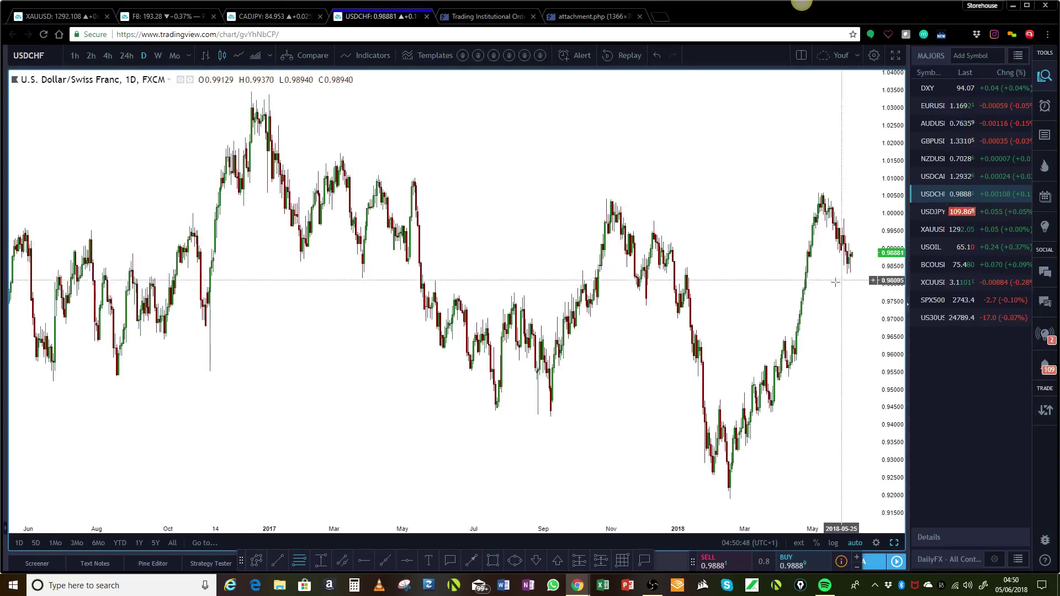
{"action": "left_click", "coordinate": [338, 155]}
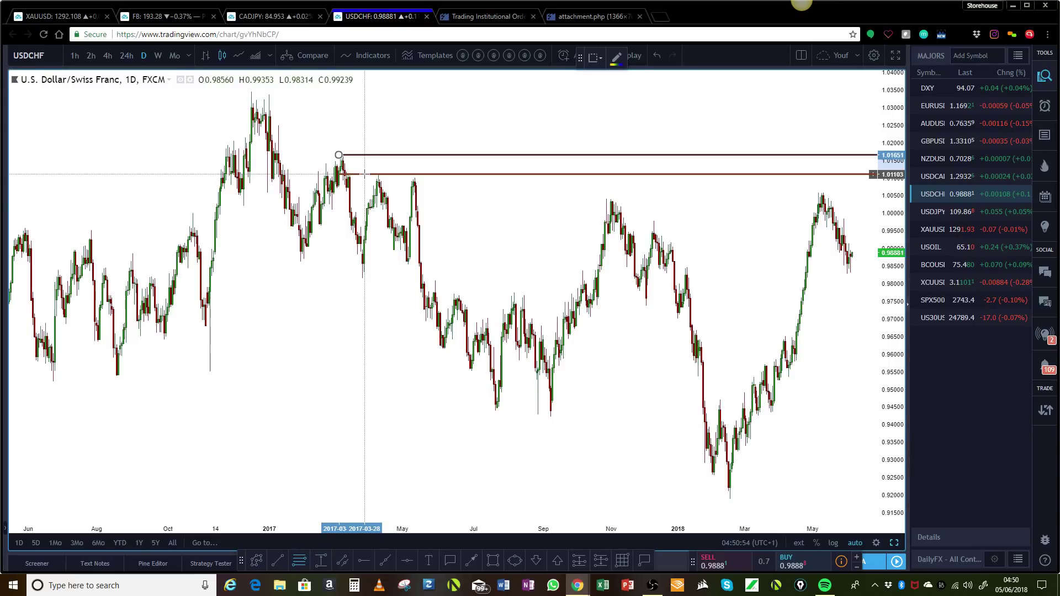
{"action": "left_click", "coordinate": [364, 174]}
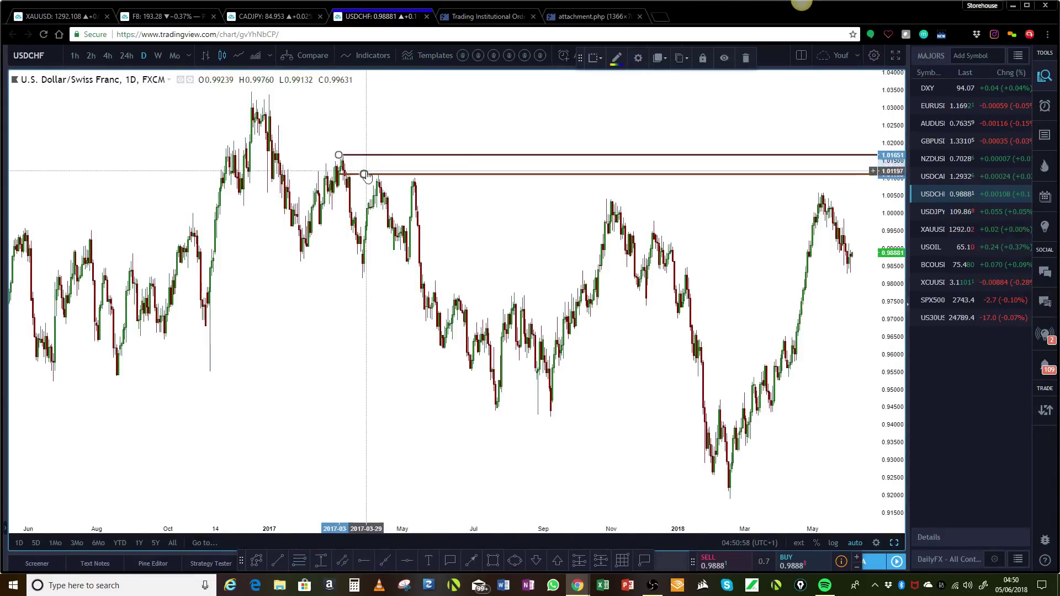
{"action": "left_click_drag", "start_coordinate": [367, 174], "coordinate": [365, 175]}
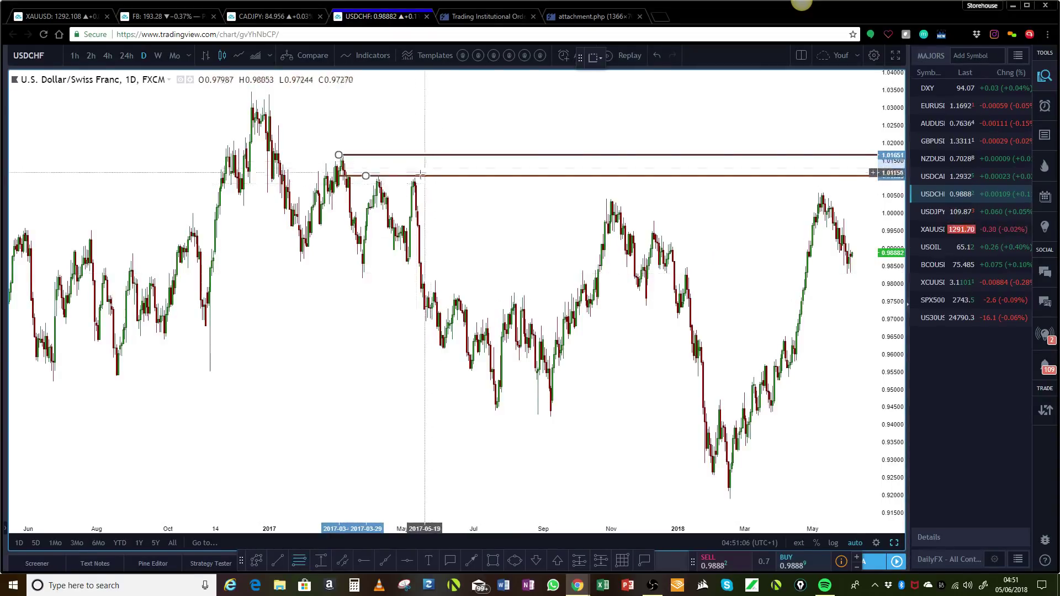
{"action": "left_click_drag", "start_coordinate": [411, 179], "coordinate": [431, 186]}
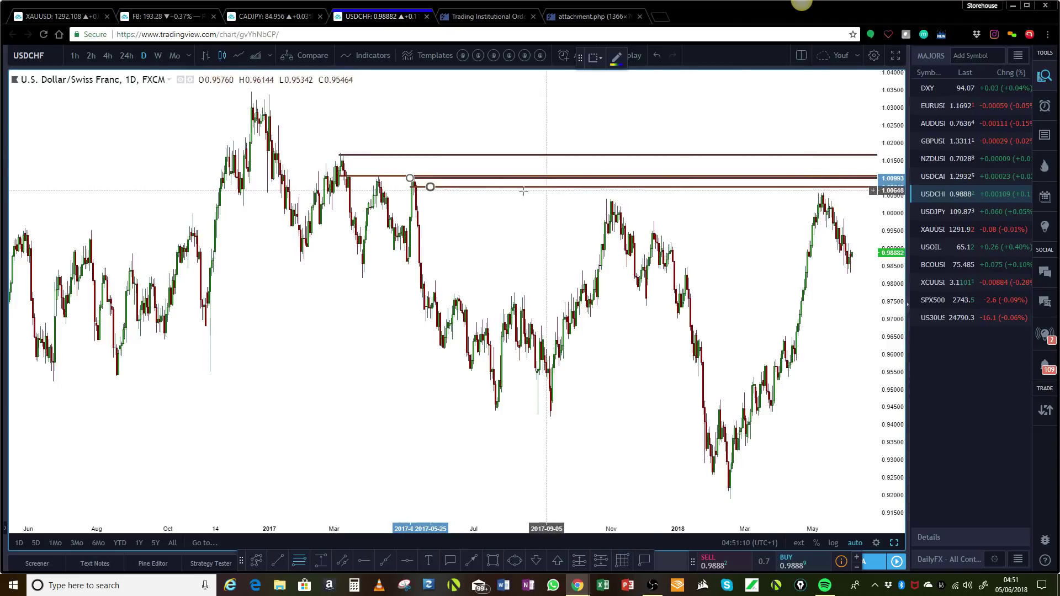
Draw USDCHF demand lines at 0.97662, 0.97125 and 0.96465
{"action": "scroll", "coordinate": [794, 232], "scroll_direction": "up", "scroll_amount": 3}
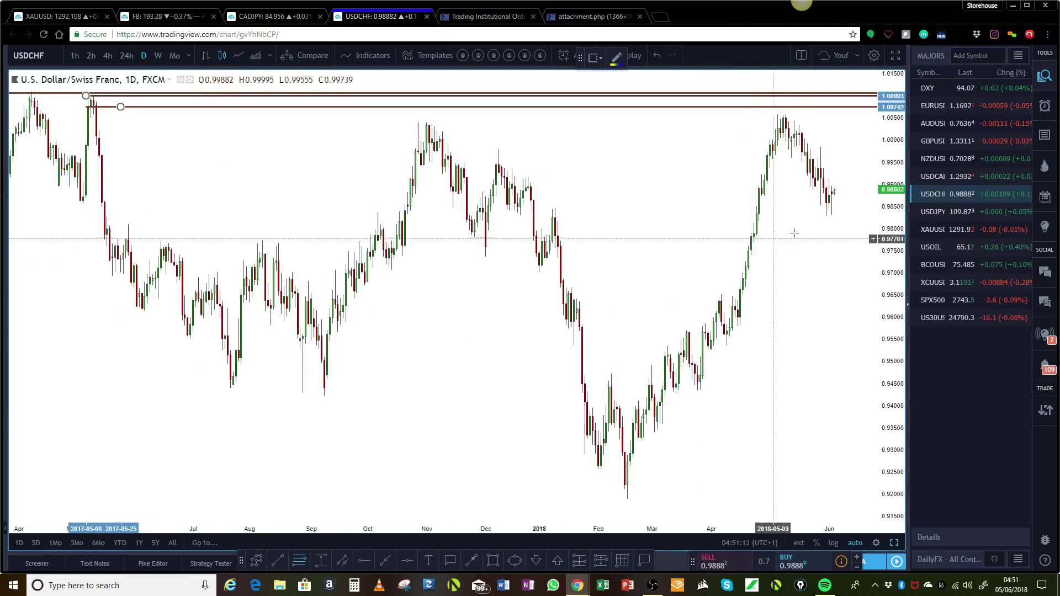
{"action": "left_click", "coordinate": [754, 235]}
{"action": "left_click", "coordinate": [751, 243]}
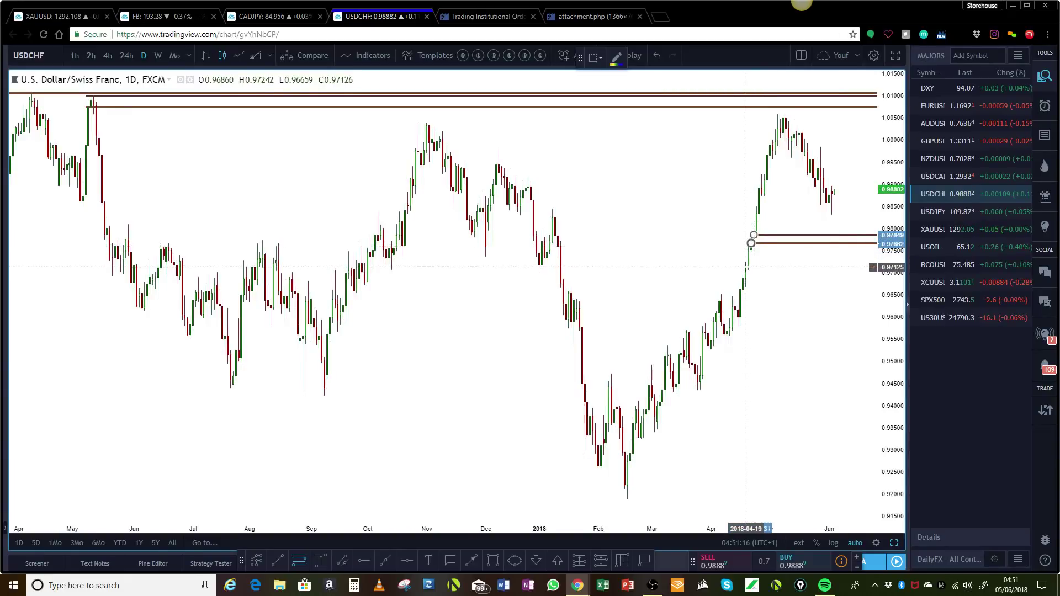
{"action": "left_click", "coordinate": [745, 267]}
{"action": "left_click", "coordinate": [742, 296]}
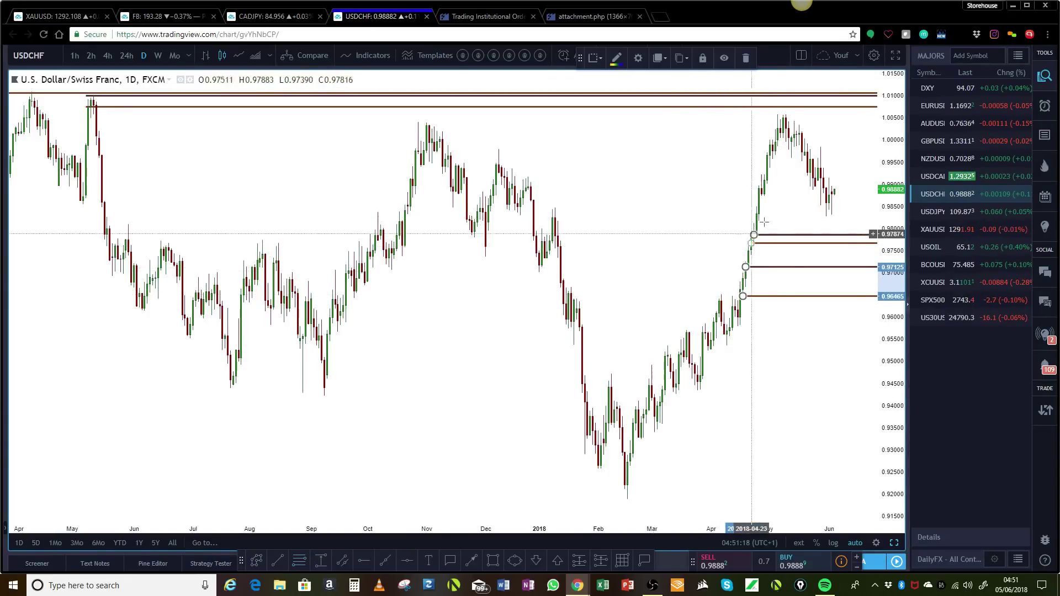
{"action": "scroll", "coordinate": [630, 249], "scroll_direction": "down", "scroll_amount": 1}
{"action": "scroll", "coordinate": [629, 249], "scroll_direction": "down", "scroll_amount": 1}
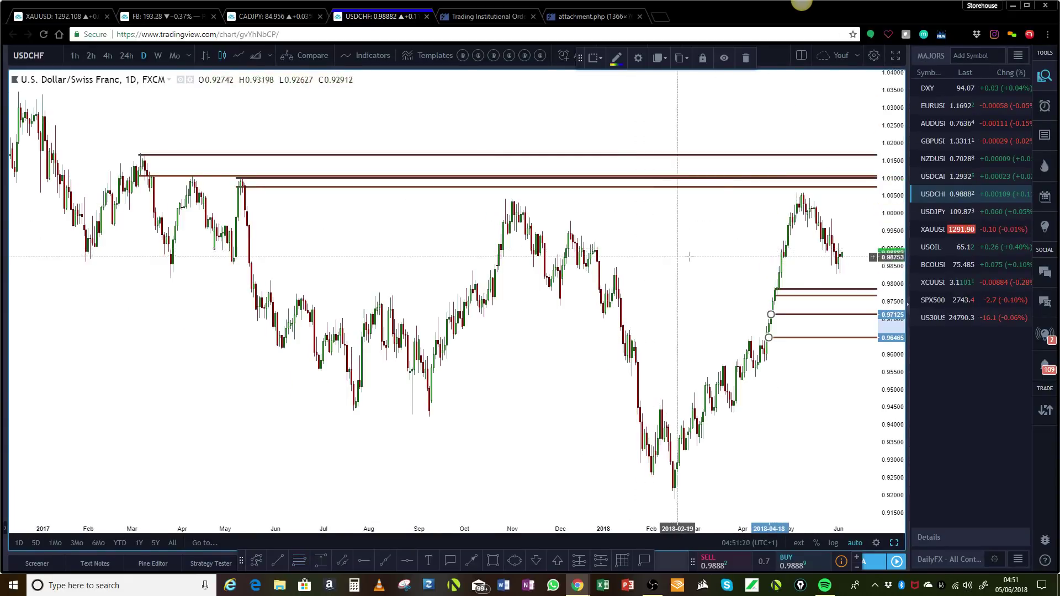
Load USDJPY, mark its supply zone at 111.409 and 110.85, then load XAUUSD
{"action": "left_click", "coordinate": [932, 209]}
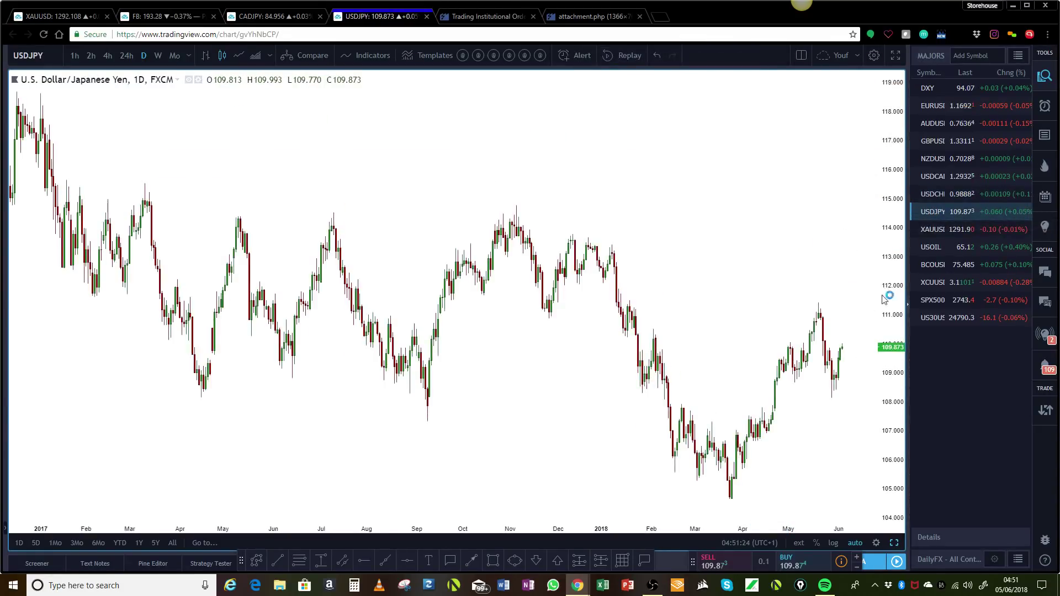
{"action": "scroll", "coordinate": [872, 298], "scroll_direction": "up", "scroll_amount": 2}
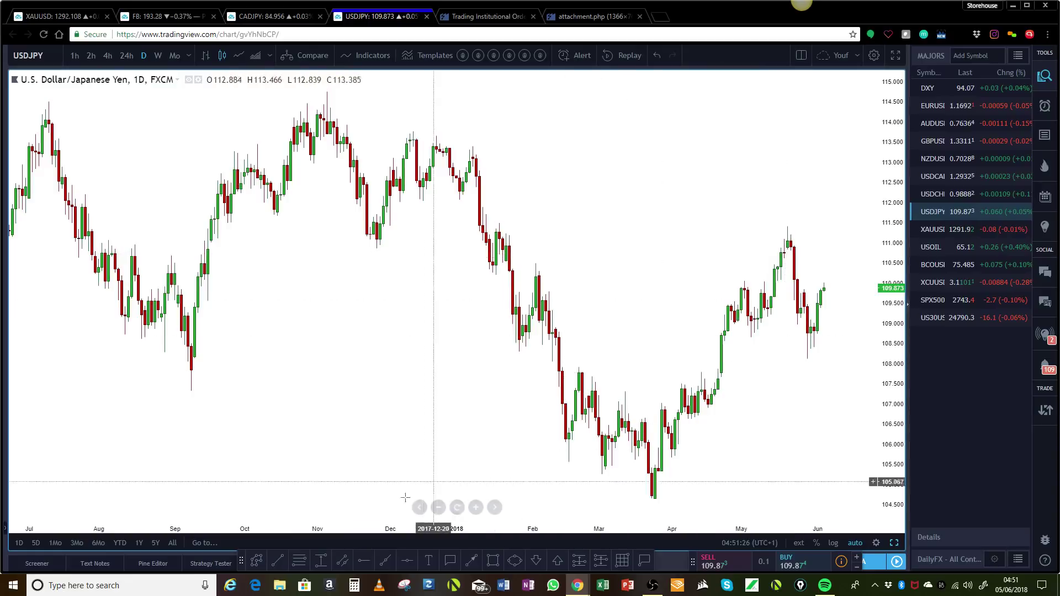
{"action": "left_click", "coordinate": [784, 226]}
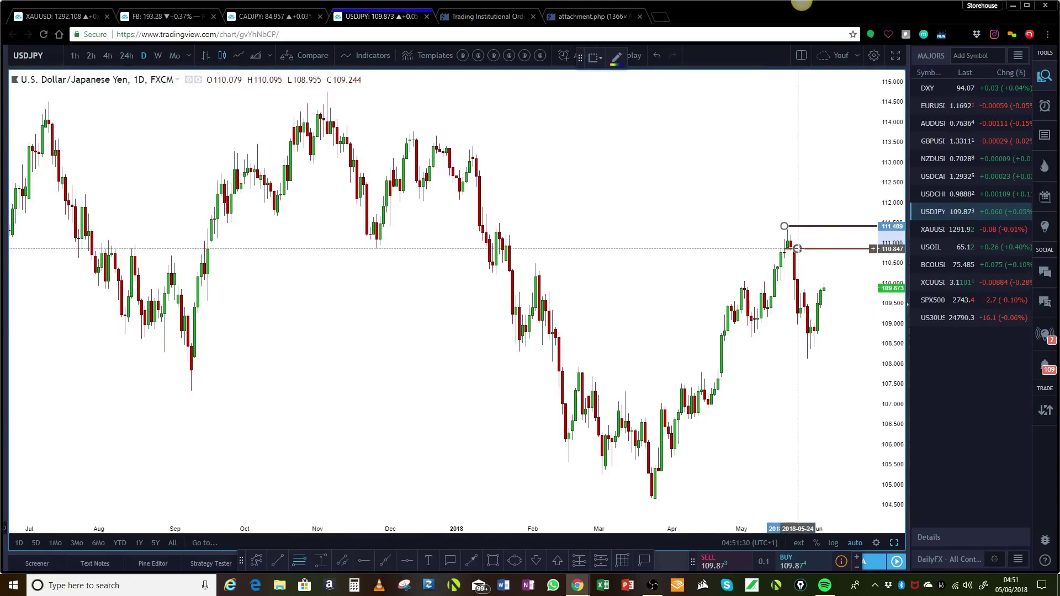
{"action": "left_click", "coordinate": [796, 249]}
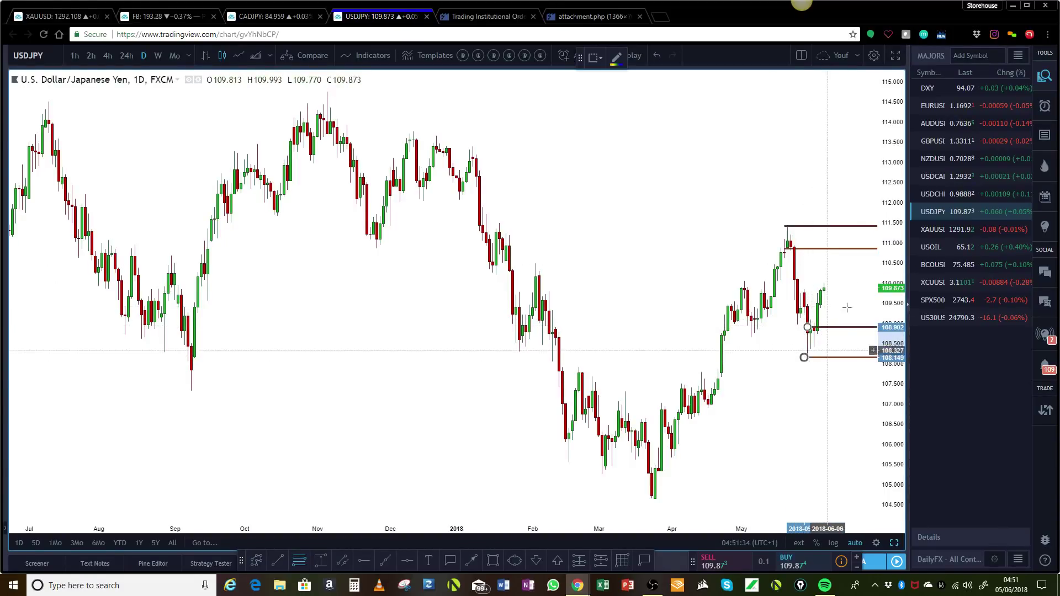
{"action": "left_click", "coordinate": [945, 230]}
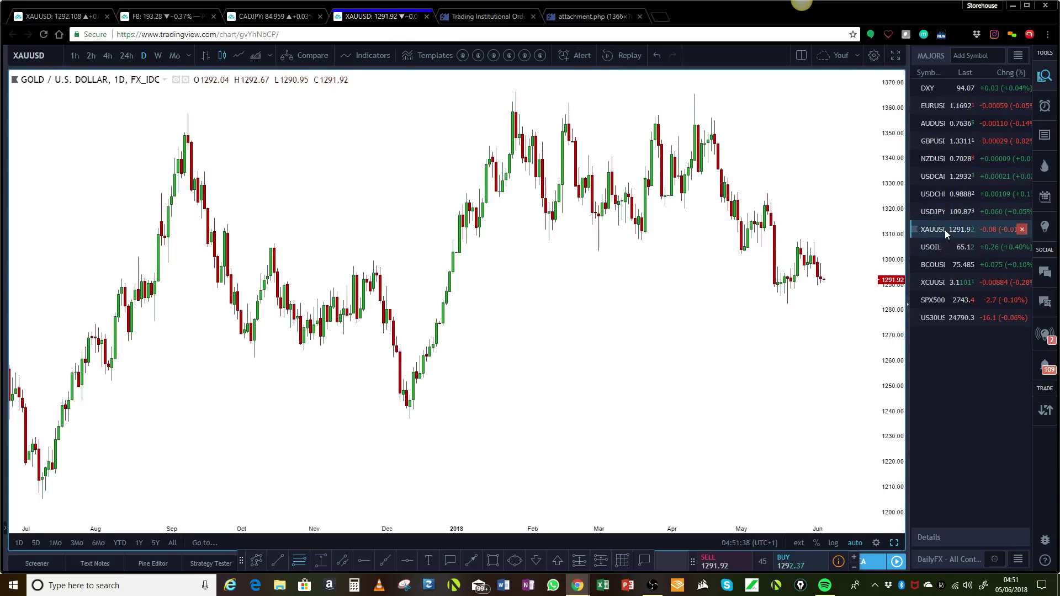
Mark gold's 1259.57–1266.33 demand and 1313.47–1326.13 supply zones, then load USOIL
{"action": "left_click", "coordinate": [426, 362]}
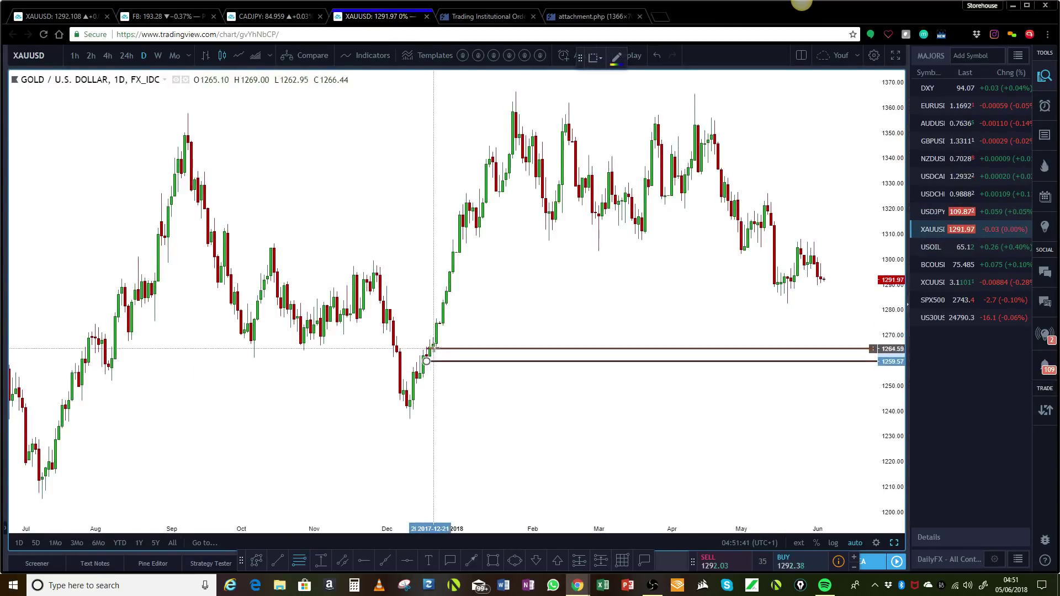
{"action": "left_click", "coordinate": [507, 344]}
{"action": "left_click", "coordinate": [771, 225]}
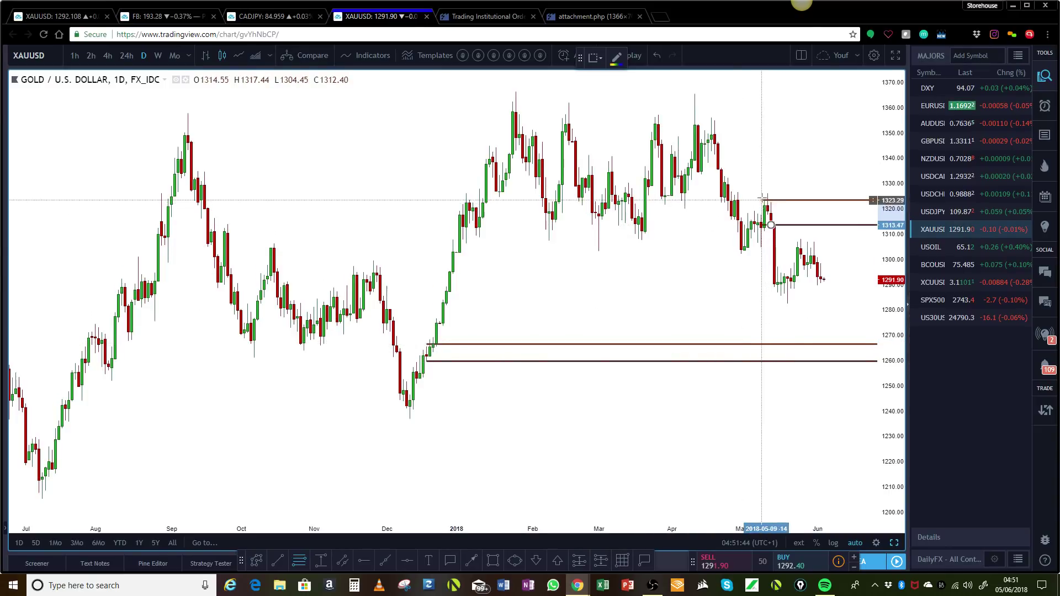
{"action": "left_click", "coordinate": [761, 194]}
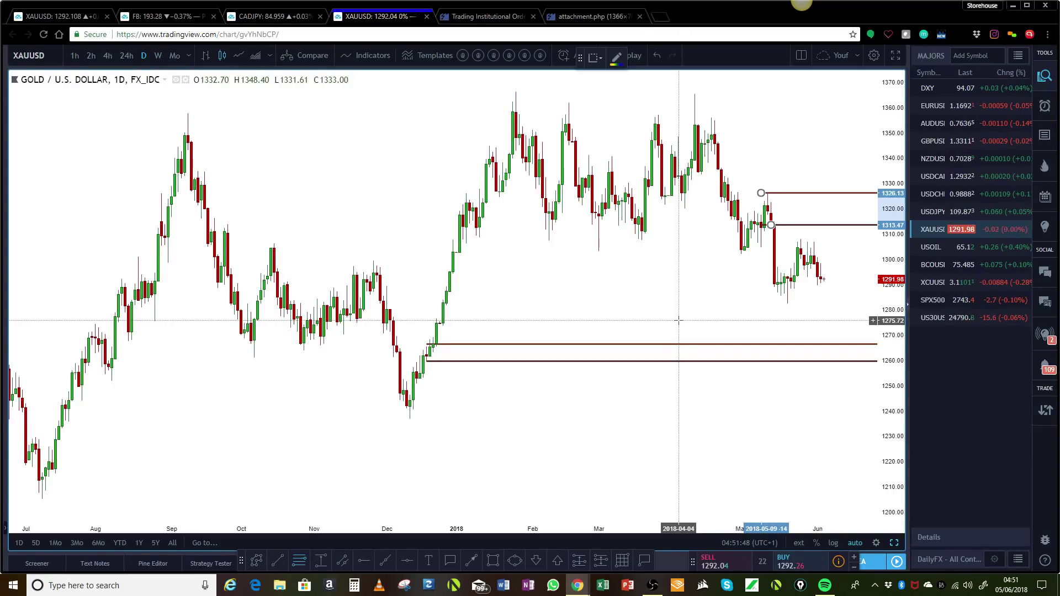
{"action": "left_click", "coordinate": [939, 247]}
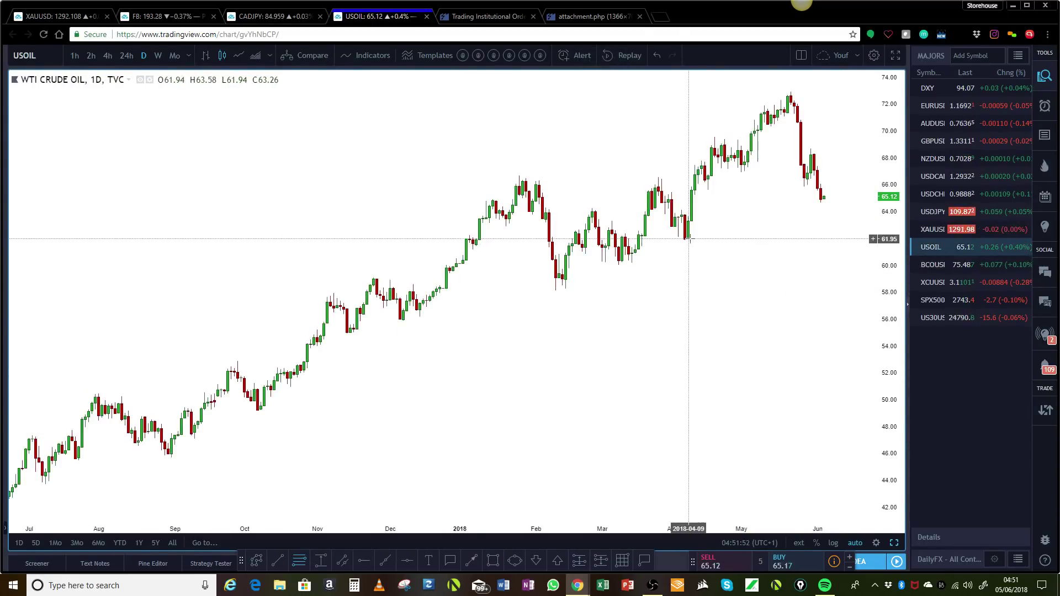
Draw the USOIL demand zone from 63.27 down to 61.82, just under April's lows
{"action": "left_click_drag", "start_coordinate": [688, 221], "coordinate": [688, 238]}
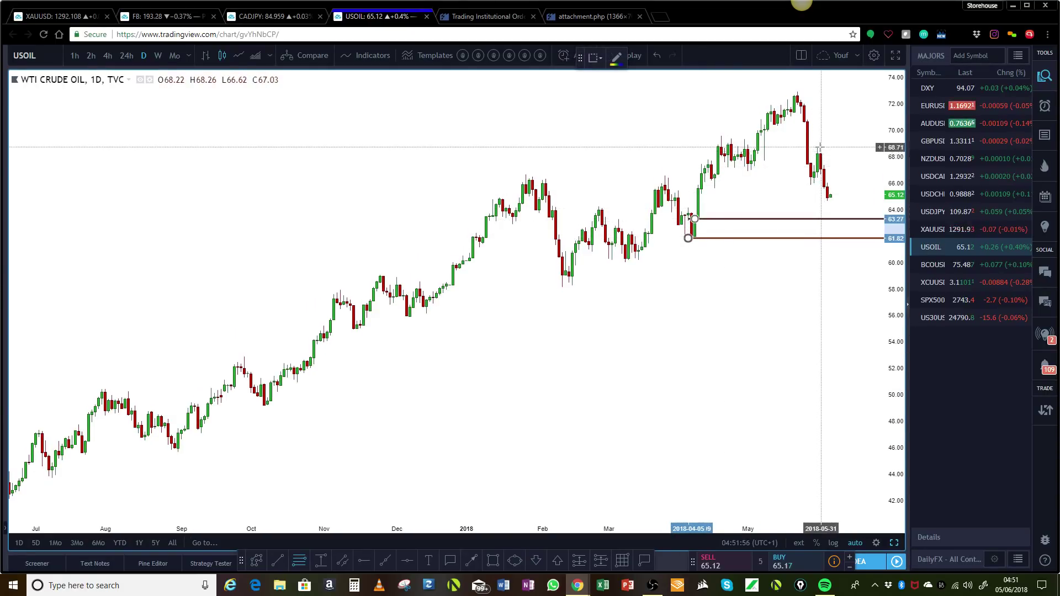